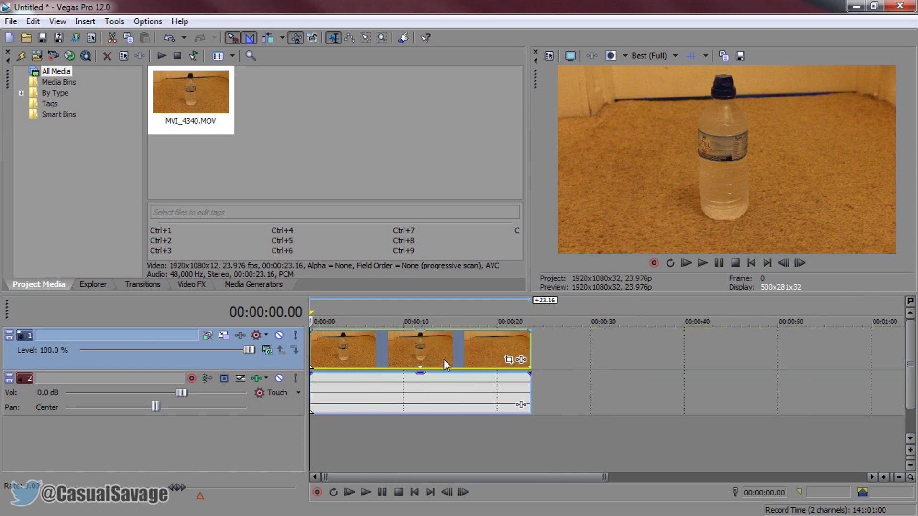
Scrub through MVI_4340.MOV and stop at 00:00:11.23, where the bottle stands on the carpet
click(366, 353)
drag(372, 357, 307, 375)
drag(312, 440, 421, 443)
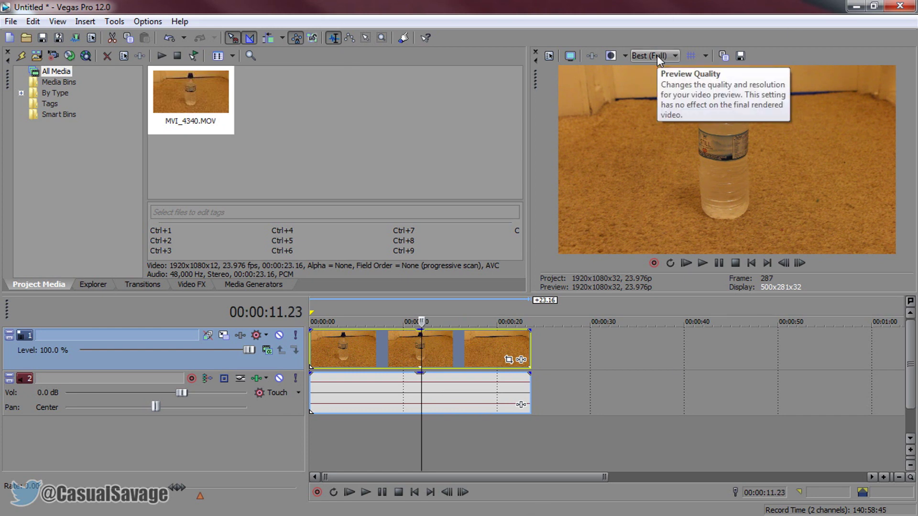
Save snapshots Image1.jpg of the bottle frame and Image2.jpg of the empty carpet at 00:00:19.00
click(741, 55)
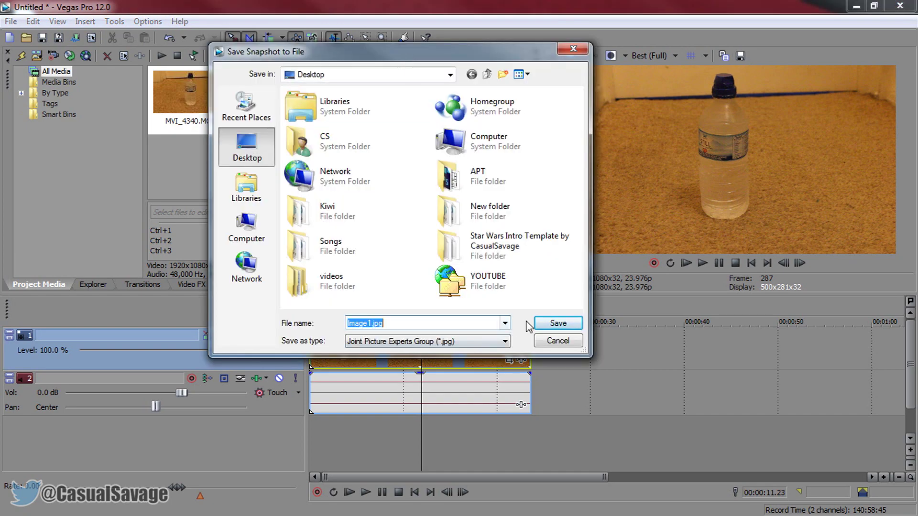
click(550, 322)
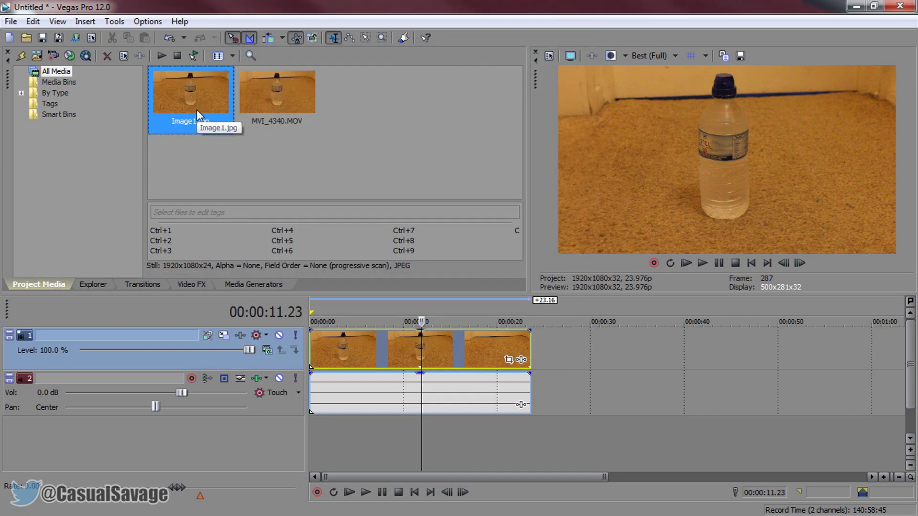
drag(419, 433, 488, 449)
click(741, 56)
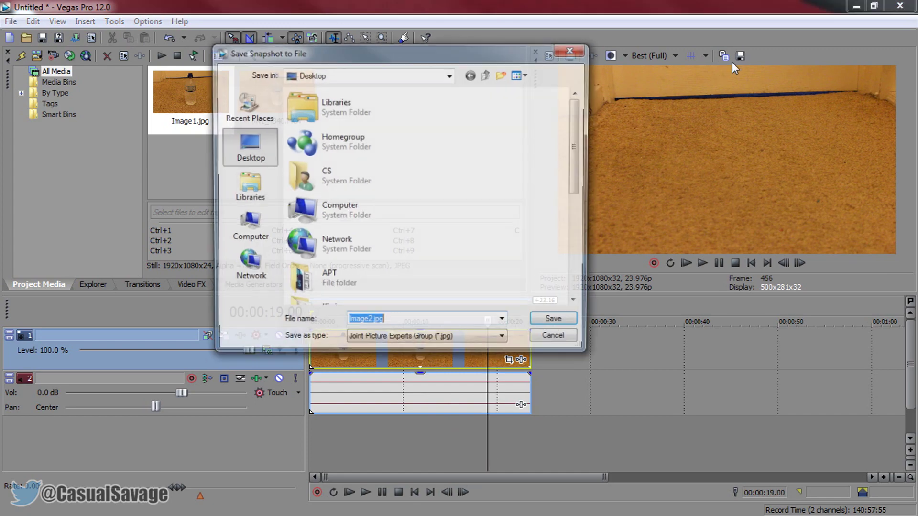
click(549, 322)
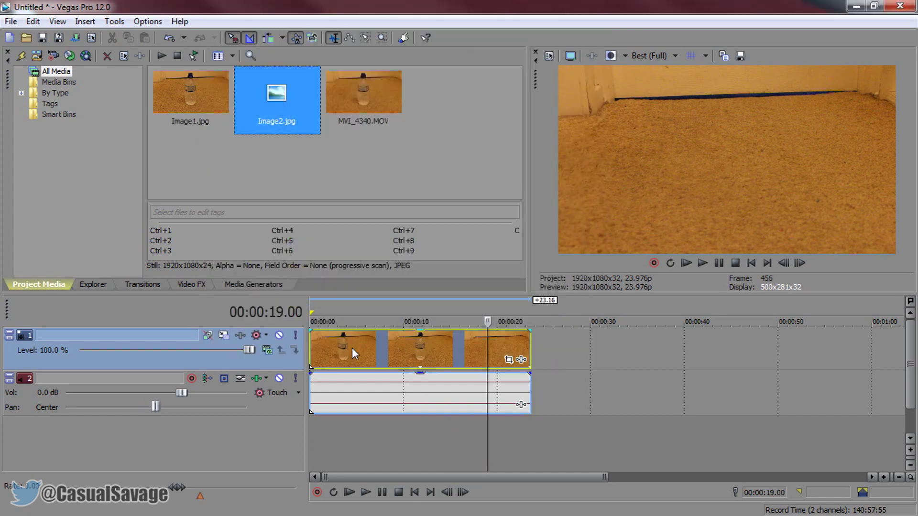
click(317, 348)
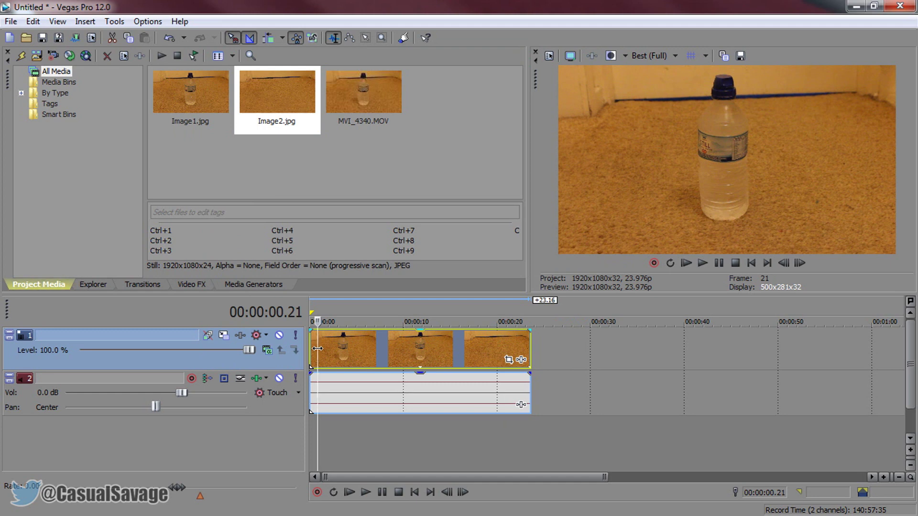
Delete the original video and audio events and place Image1 at the start of track 1
key(Delete)
click(321, 353)
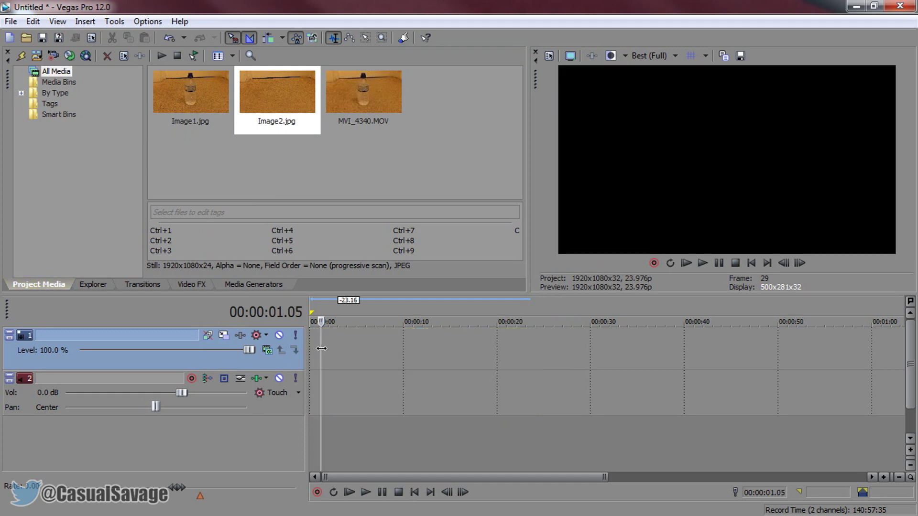
click(311, 354)
drag(195, 102, 373, 354)
drag(300, 354, 316, 350)
Drop Image2 on the timeline, insert a second video track and delete the empty audio track
drag(290, 120, 293, 364)
right_click(292, 364)
click(328, 189)
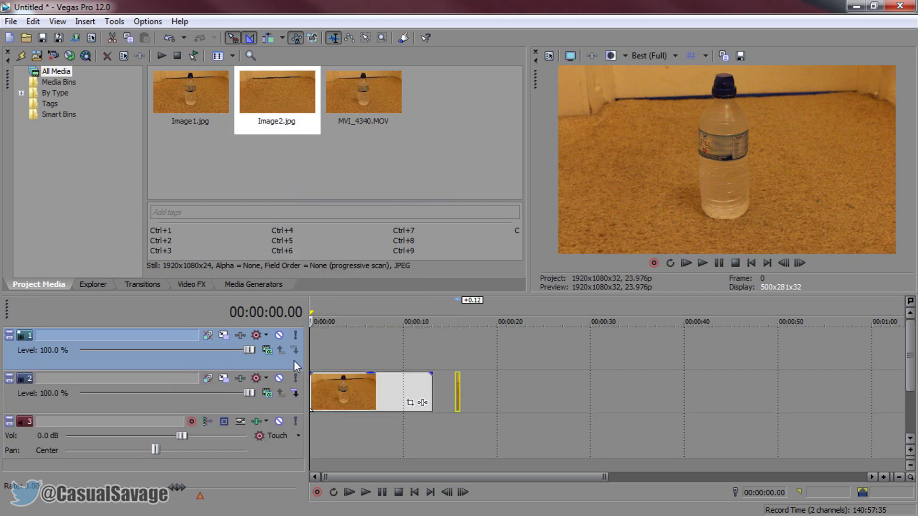
click(297, 402)
right_click(283, 425)
click(325, 201)
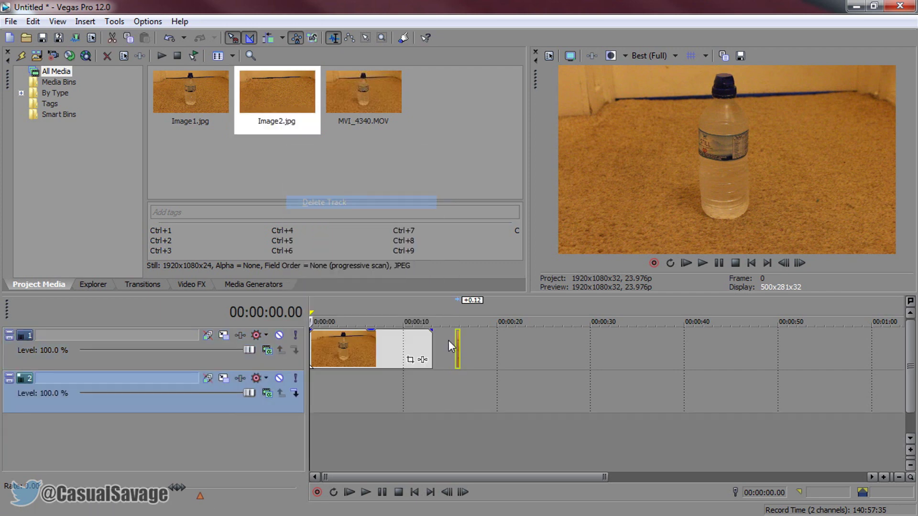
Move Image2 to the start of track 2 and stretch it to match Image1's length
drag(458, 349, 323, 377)
click(348, 334)
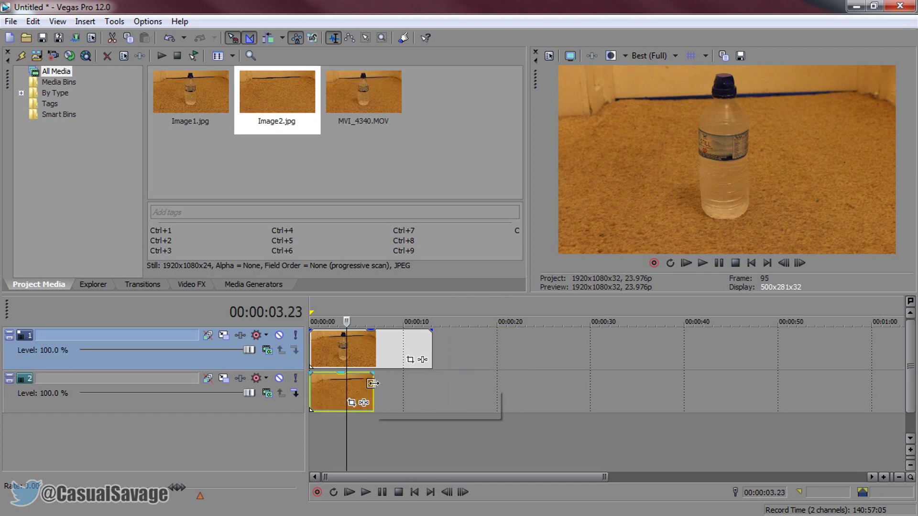
drag(373, 389, 432, 396)
click(314, 355)
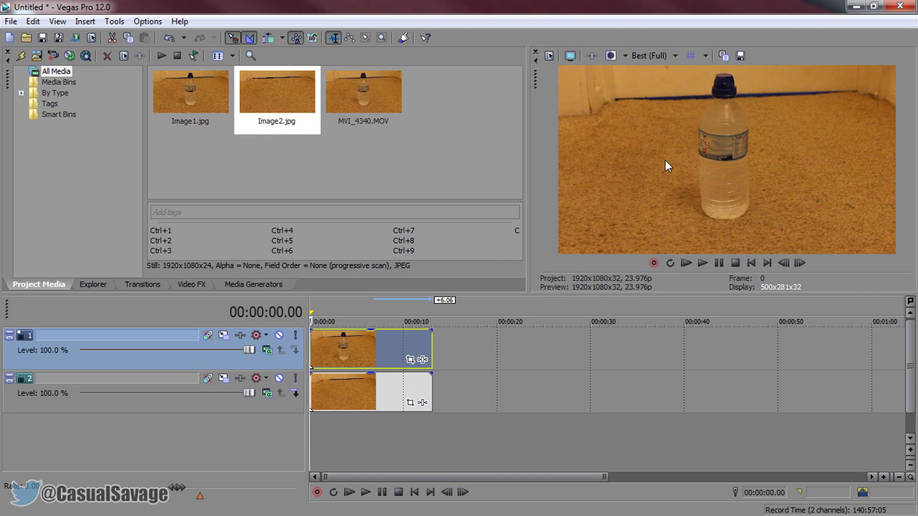
click(410, 361)
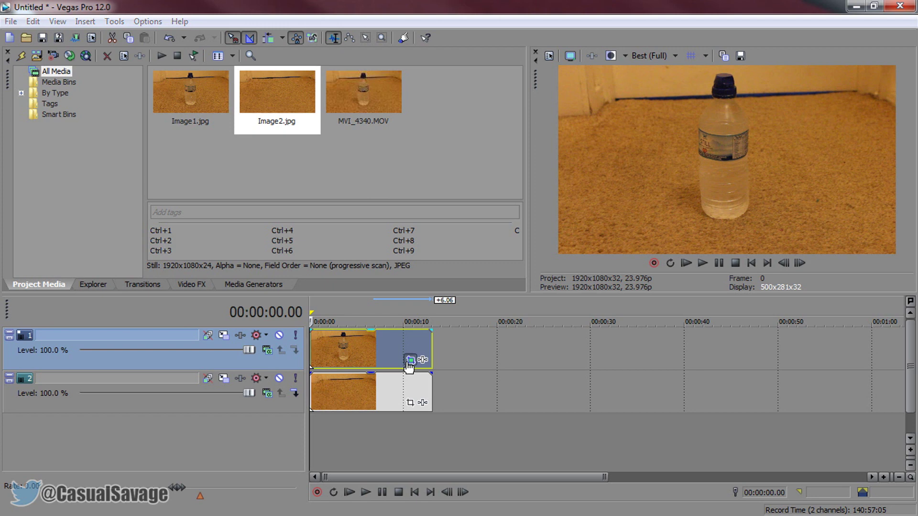
In Image1's Event Pan/Crop, tick Mask and select the Normal Edit tool
scroll(286, 124, down, 5)
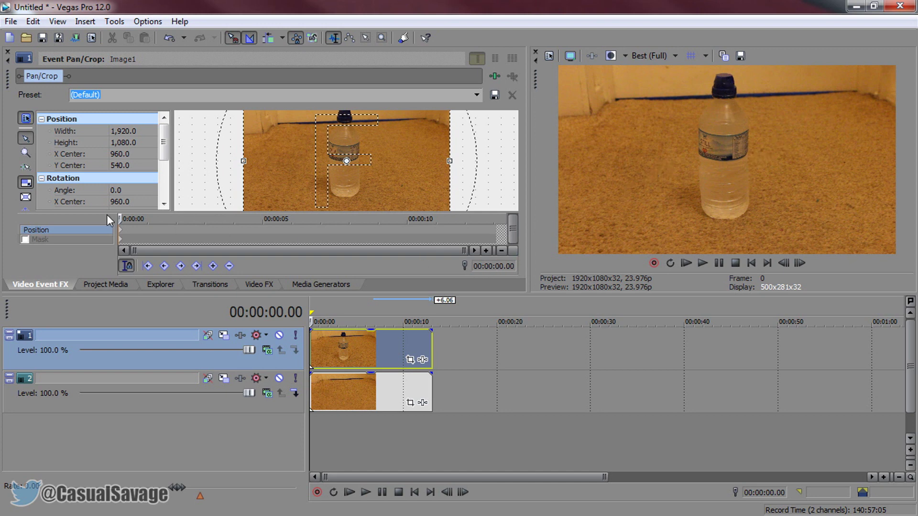
click(26, 239)
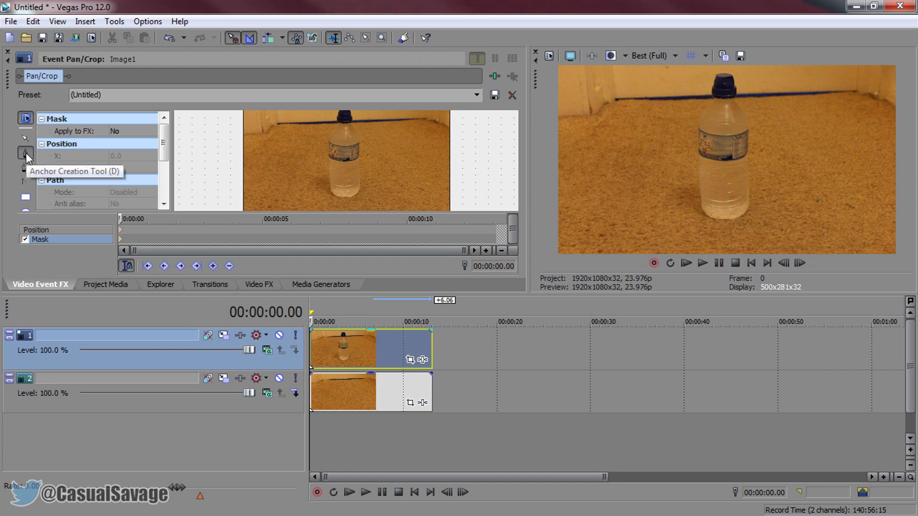
click(25, 139)
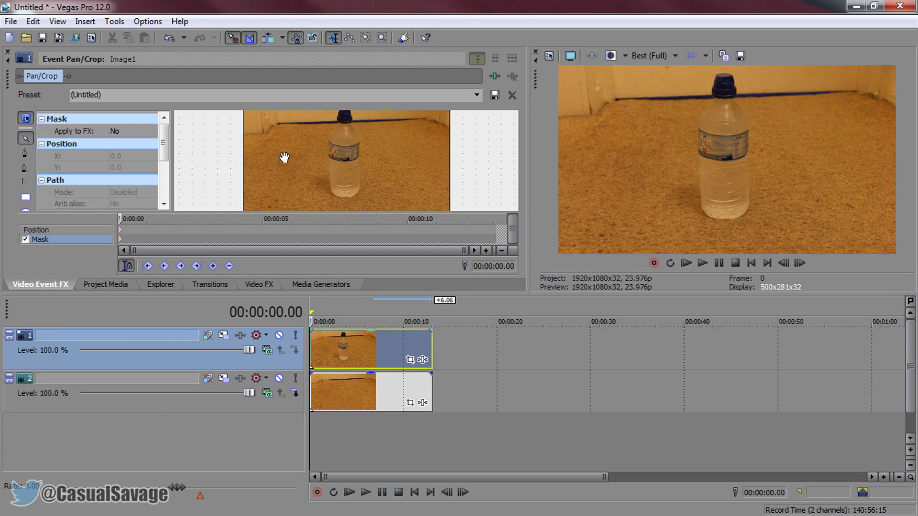
drag(282, 158, 281, 164)
scroll(280, 163, up, 1)
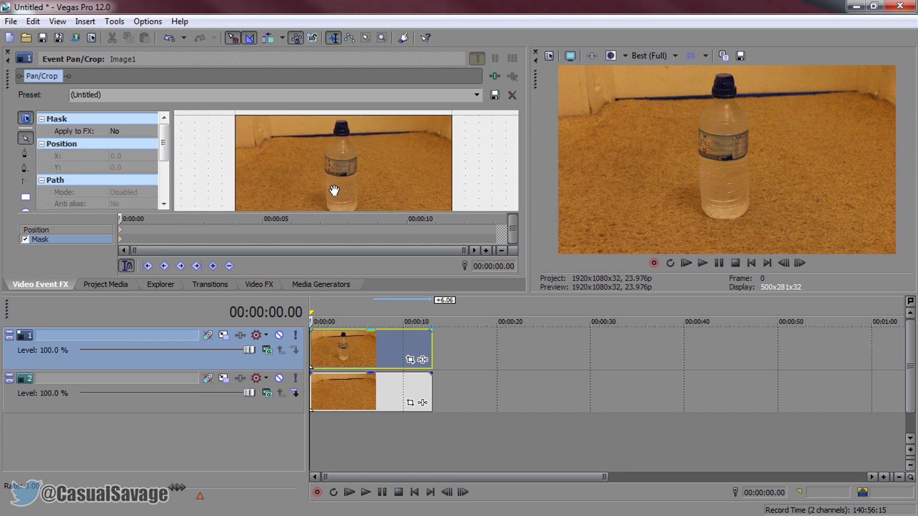
scroll(333, 191, down, 1)
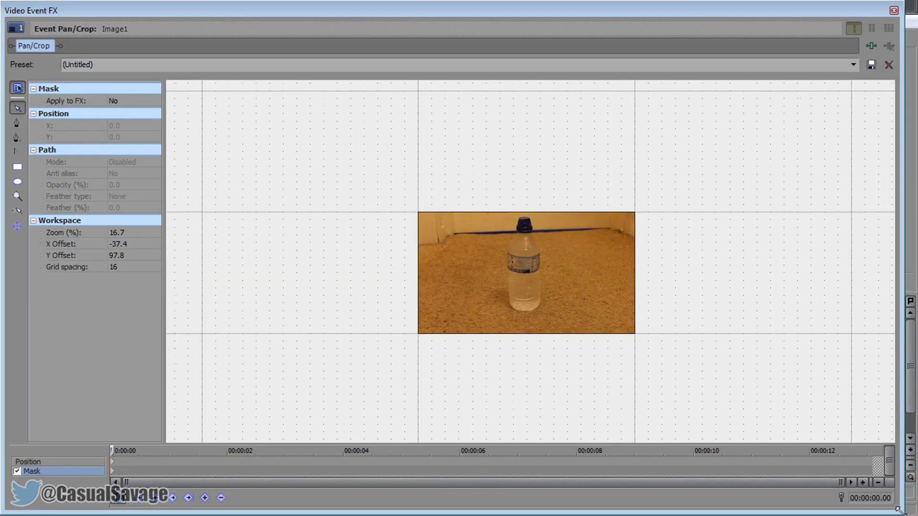
Enlarge the FX window, zoom onto the bottle's base, and start the mask along its lower-left edge
drag(898, 510, 904, 512)
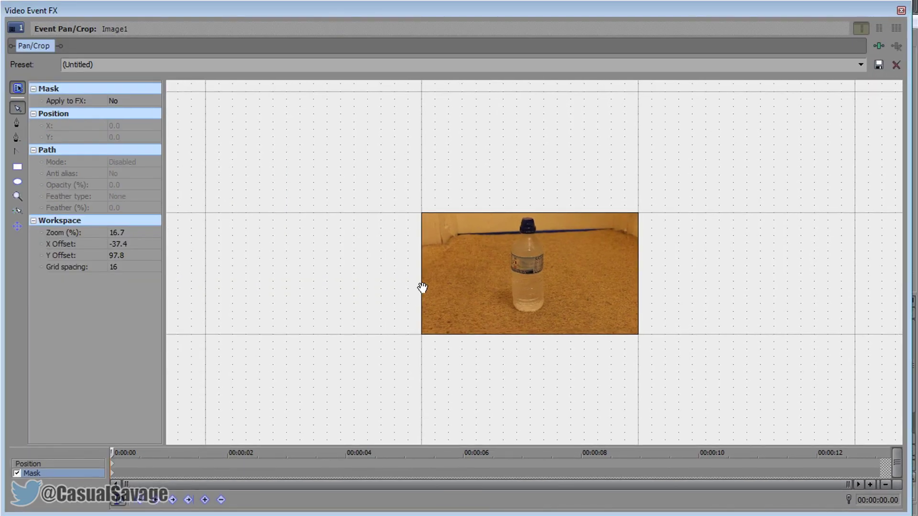
scroll(523, 303, up, 4)
scroll(528, 295, up, 4)
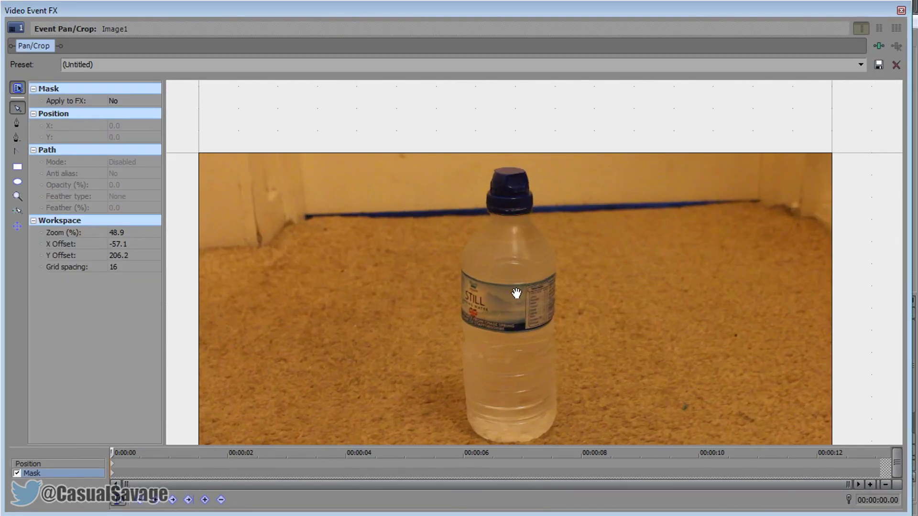
scroll(504, 290, up, 4)
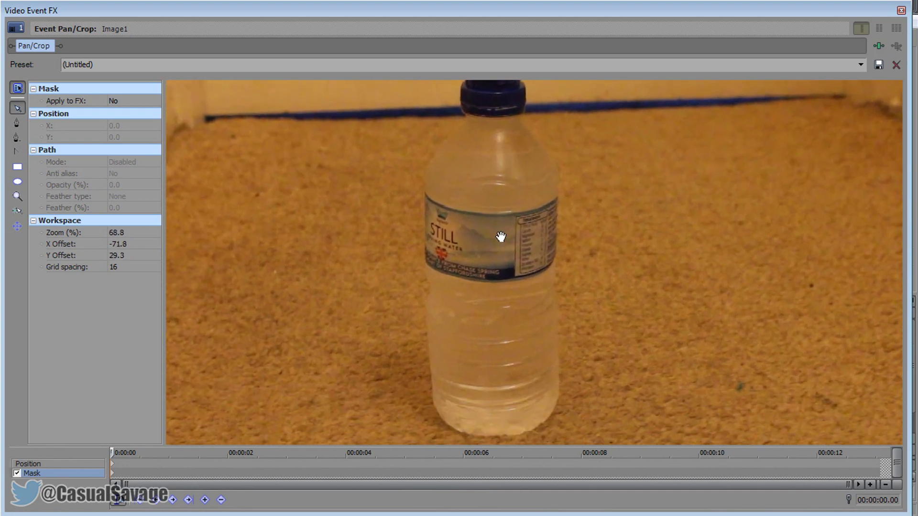
scroll(495, 311, down, 3)
drag(495, 310, 545, 122)
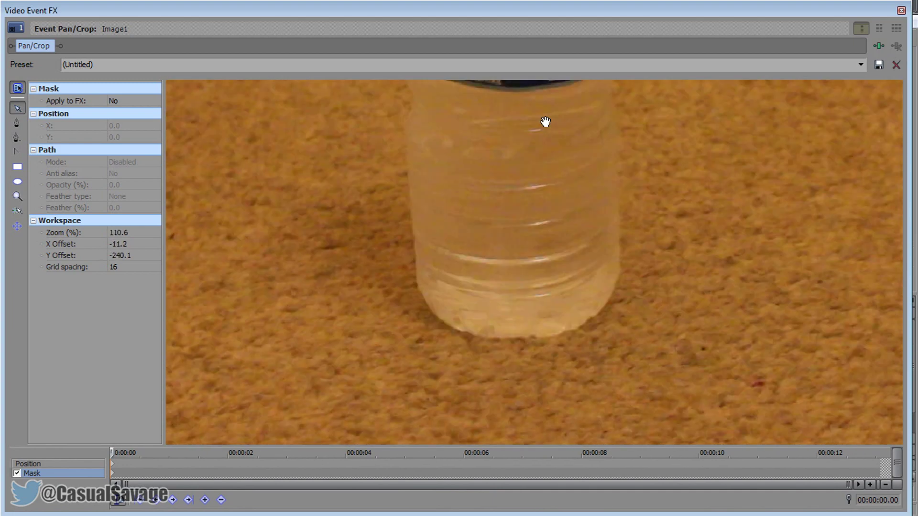
drag(582, 186, 545, 239)
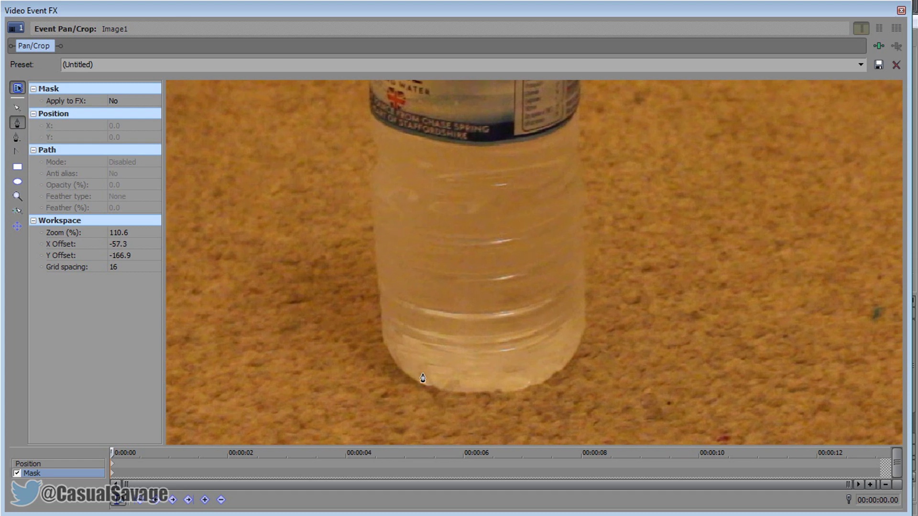
click(383, 345)
click(390, 352)
click(397, 365)
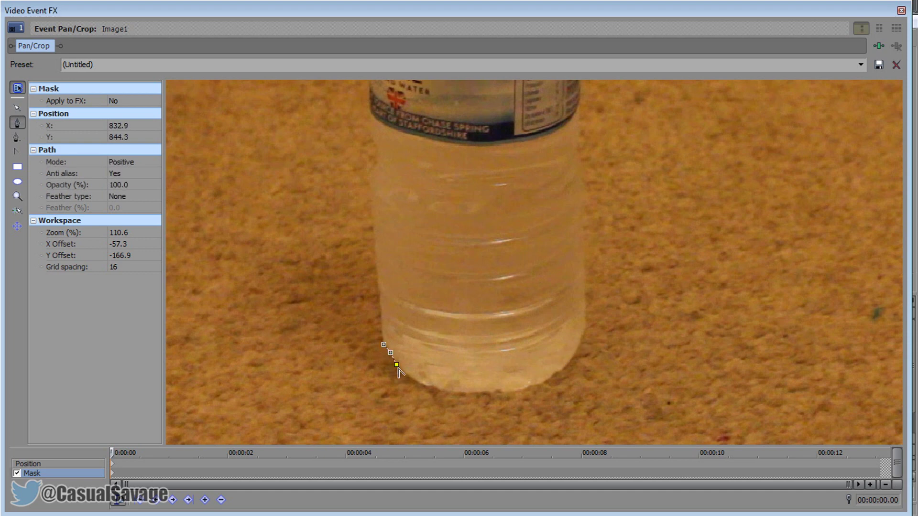
click(402, 372)
click(413, 380)
Continue the mask points along the bottle's base toward the right
click(424, 383)
click(434, 385)
click(444, 391)
click(460, 391)
click(479, 392)
click(489, 391)
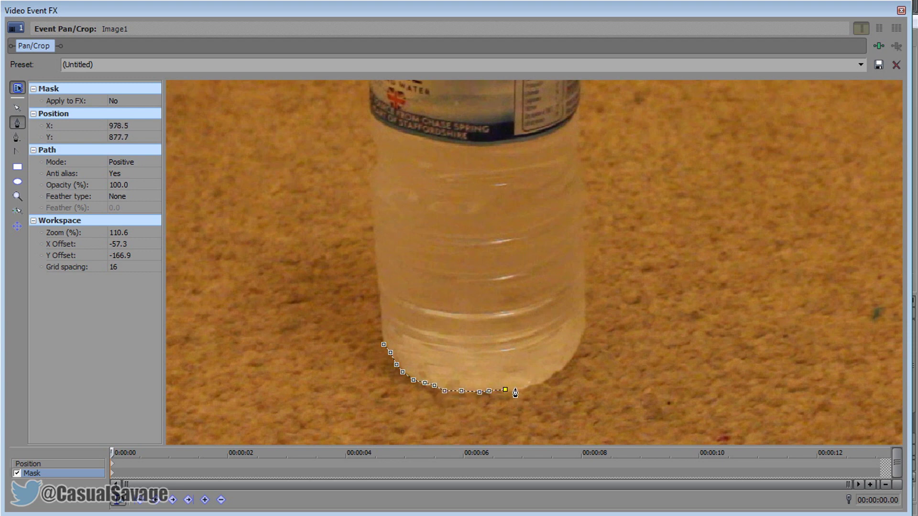
click(516, 388)
click(534, 385)
Curve the mask up around the bottle's lower-right corner
click(546, 379)
click(557, 370)
click(567, 363)
click(573, 352)
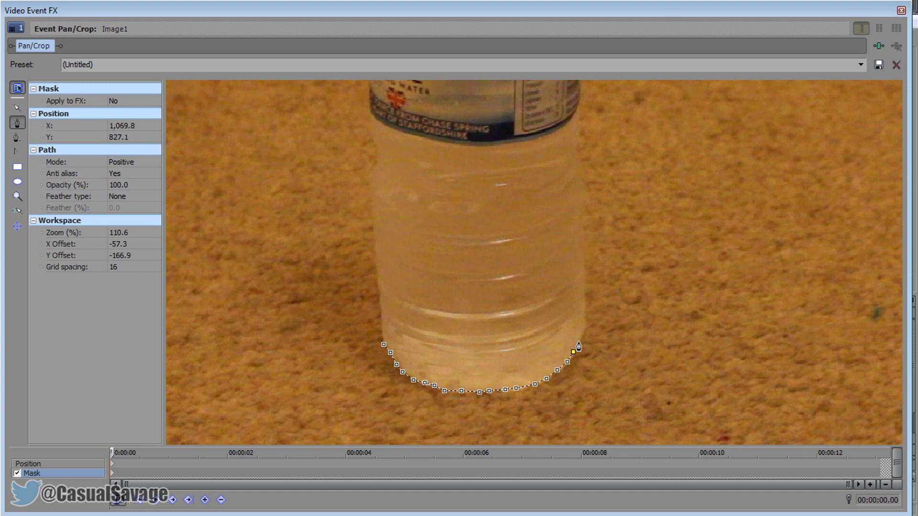
click(578, 342)
click(583, 333)
Add mask points up the bottle's right side to the label
click(582, 205)
click(581, 175)
click(580, 165)
click(581, 156)
click(577, 152)
click(579, 142)
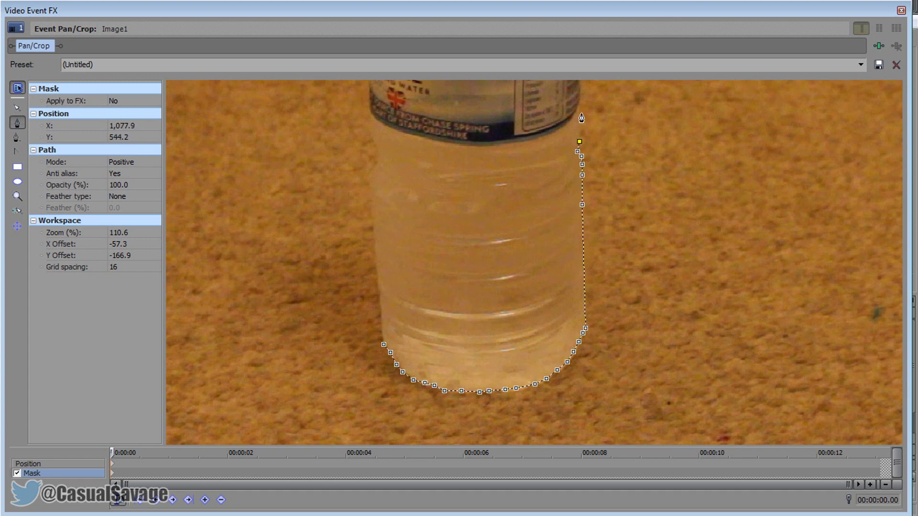
click(581, 115)
scroll(589, 123, down, 2)
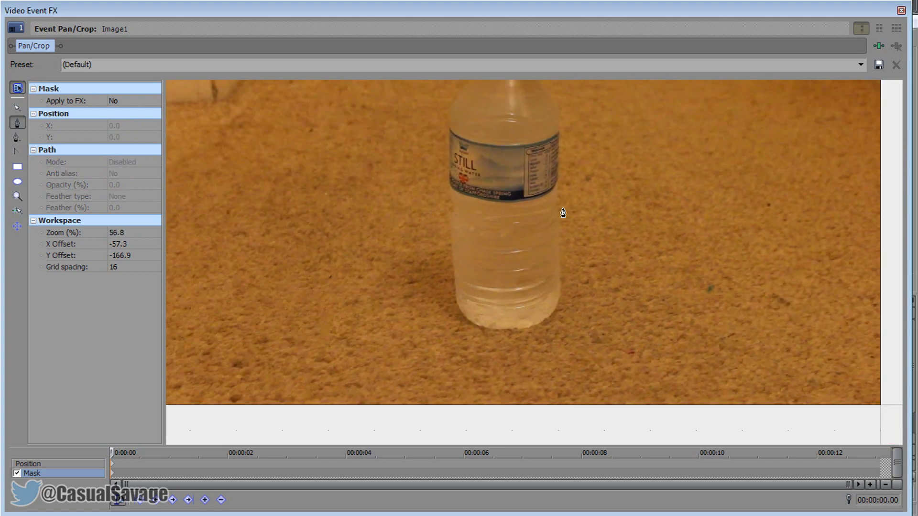
Extend the mask outline up the bottle's right edge toward the cap
scroll(579, 213, up, 3)
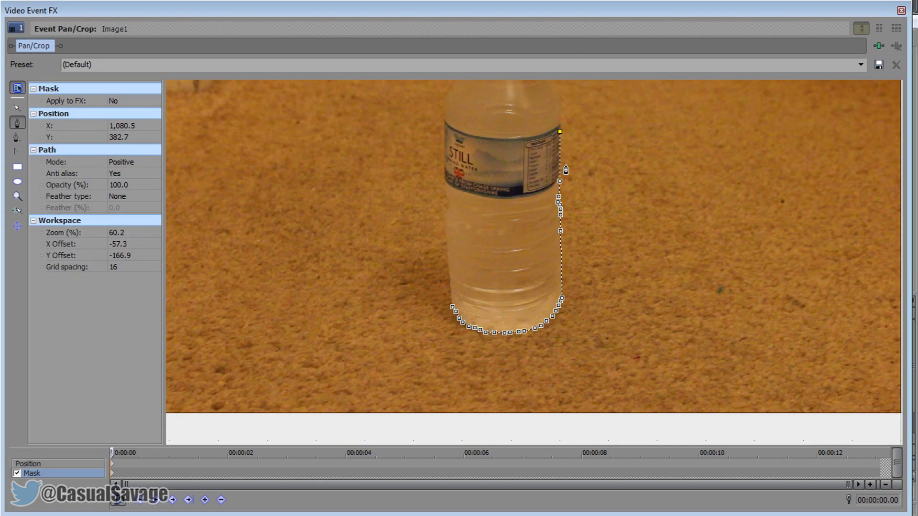
scroll(554, 177, down, 2)
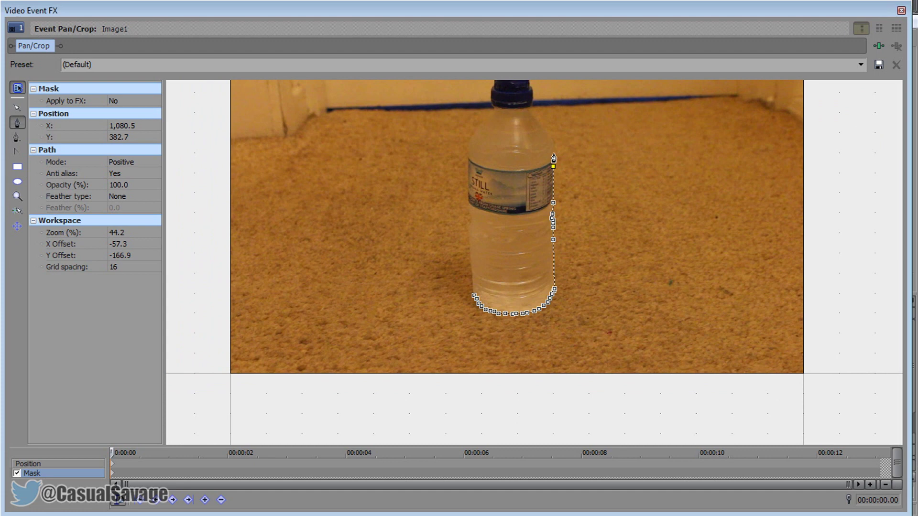
click(553, 152)
click(530, 110)
click(534, 99)
click(534, 89)
scroll(530, 108, down, 1)
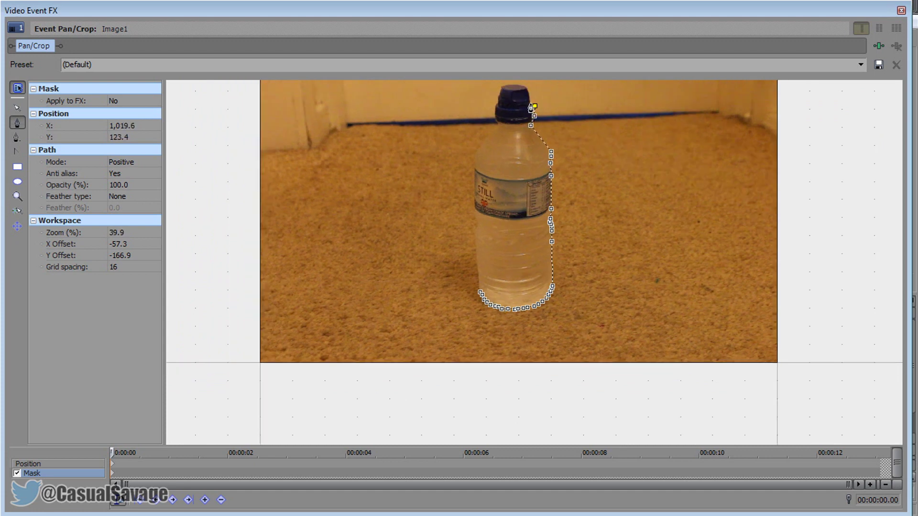
Trace the mask across the cap top and down the cap's left side
click(527, 89)
click(515, 86)
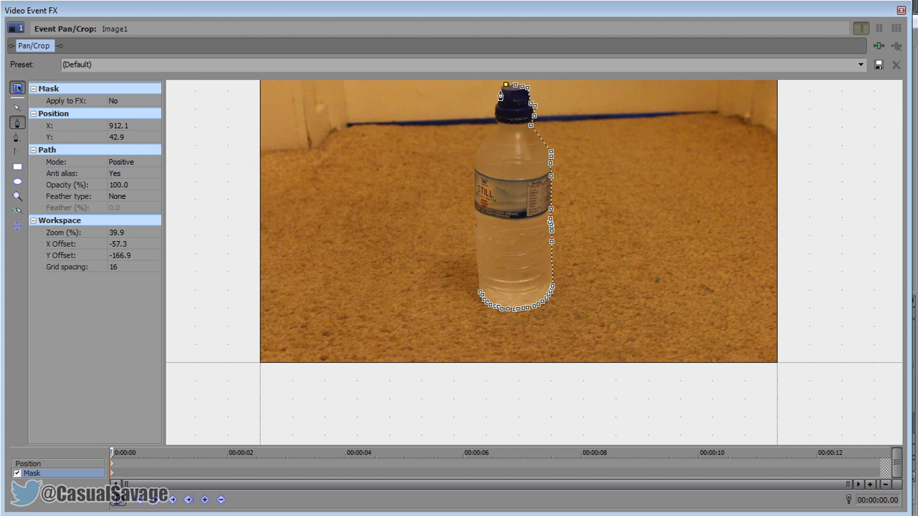
click(500, 90)
click(498, 102)
click(495, 109)
click(497, 121)
Run the mask down the bottle's left side and close it at the first point
click(473, 156)
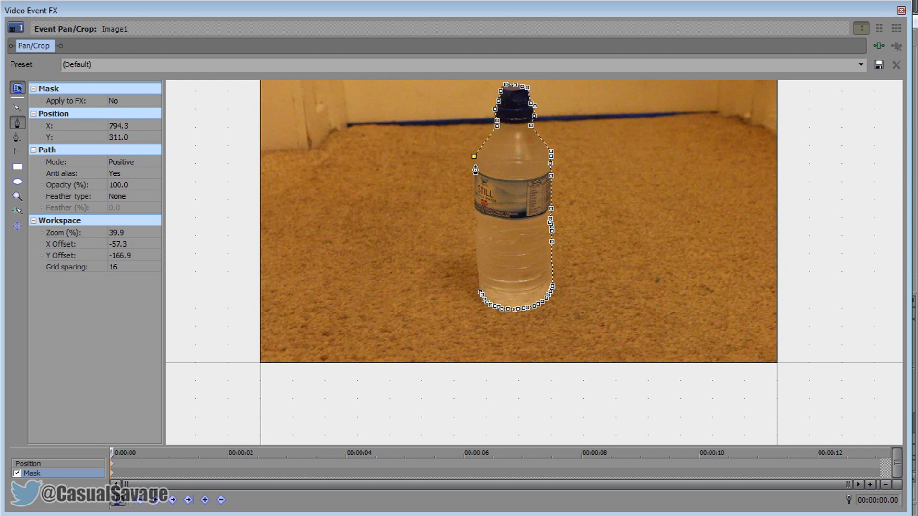
click(474, 212)
click(477, 224)
click(475, 233)
click(480, 294)
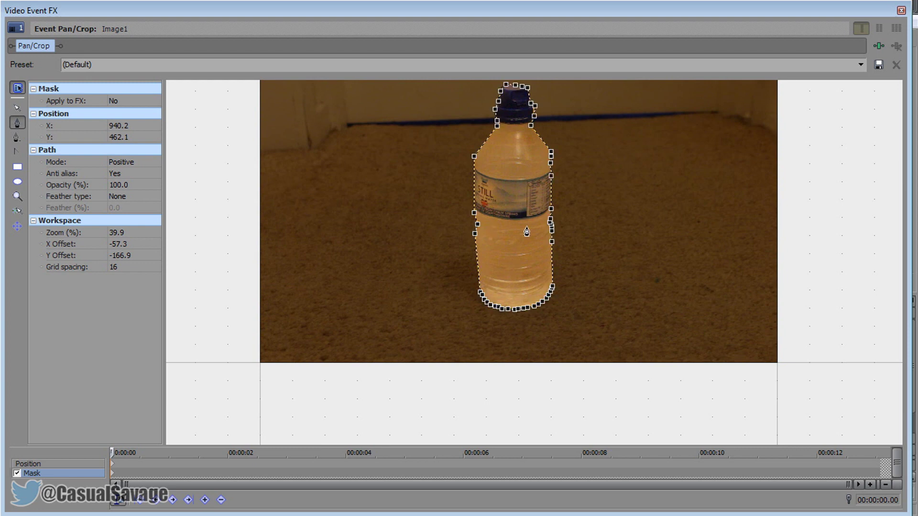
scroll(555, 274, down, 1)
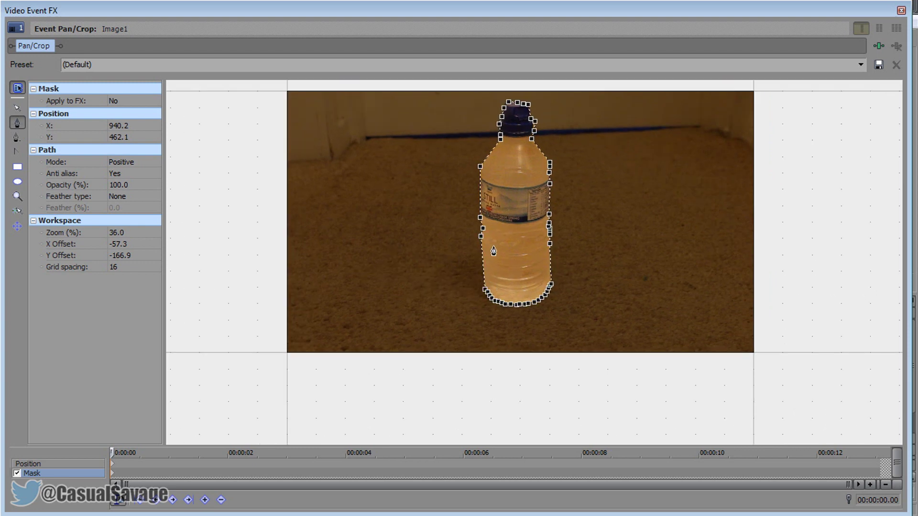
Close Video Event FX and try enlarging track 1's Track Motion frame onto the bottle label
click(901, 11)
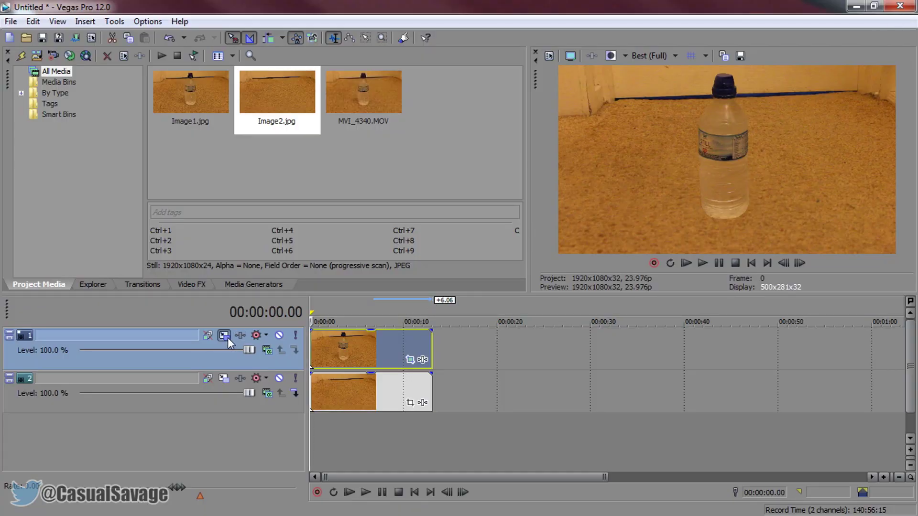
click(208, 335)
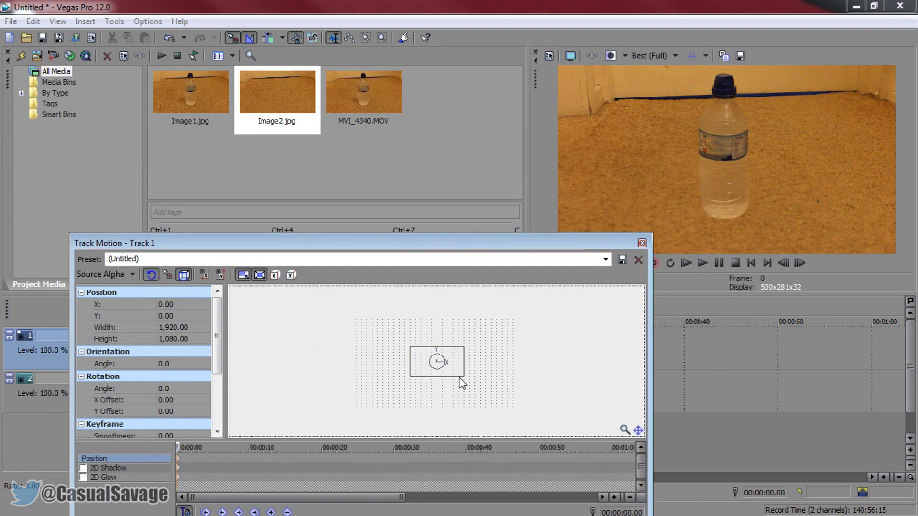
drag(464, 377, 498, 435)
drag(458, 411, 475, 382)
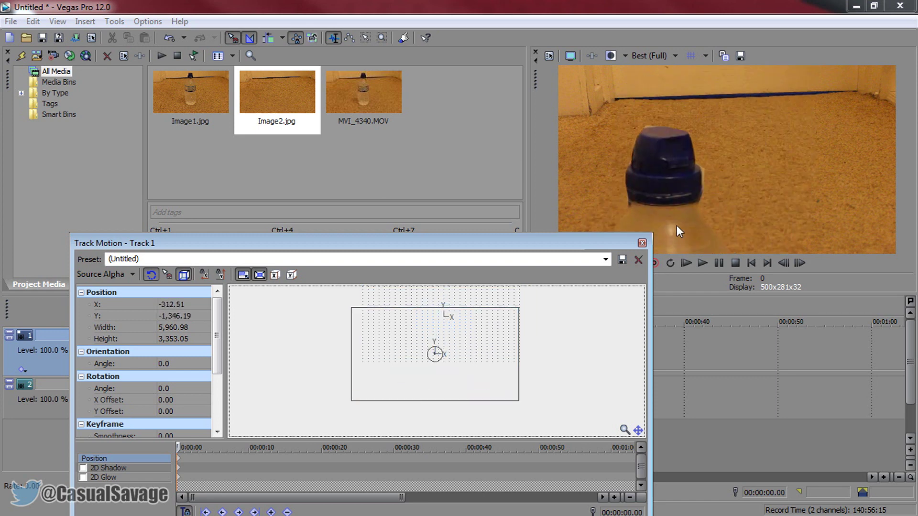
drag(593, 314, 523, 313)
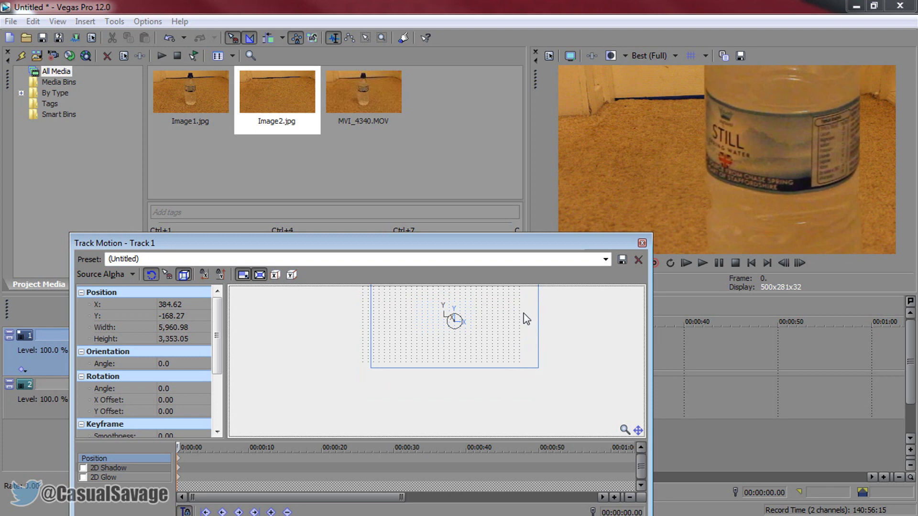
Restore track 1's motion box to the full 1,920 × 1,080 frame and close Track Motion
right_click(461, 348)
click(481, 374)
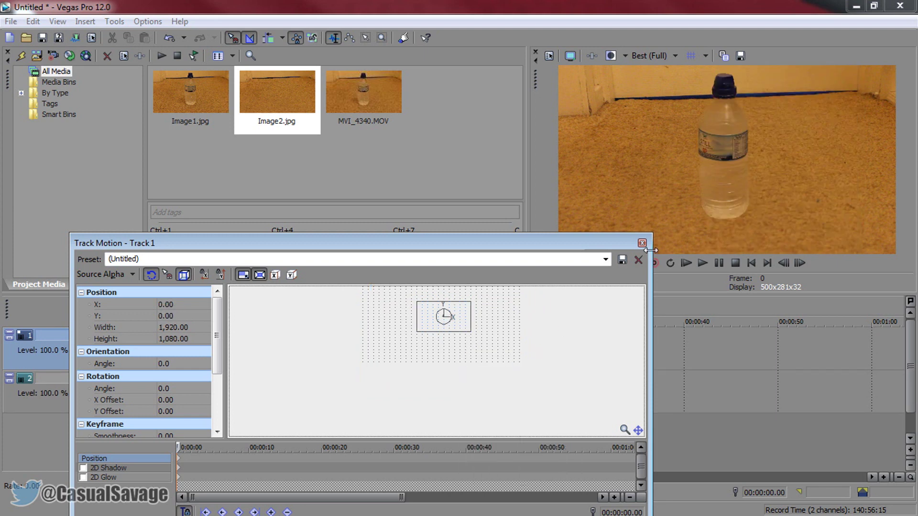
click(642, 244)
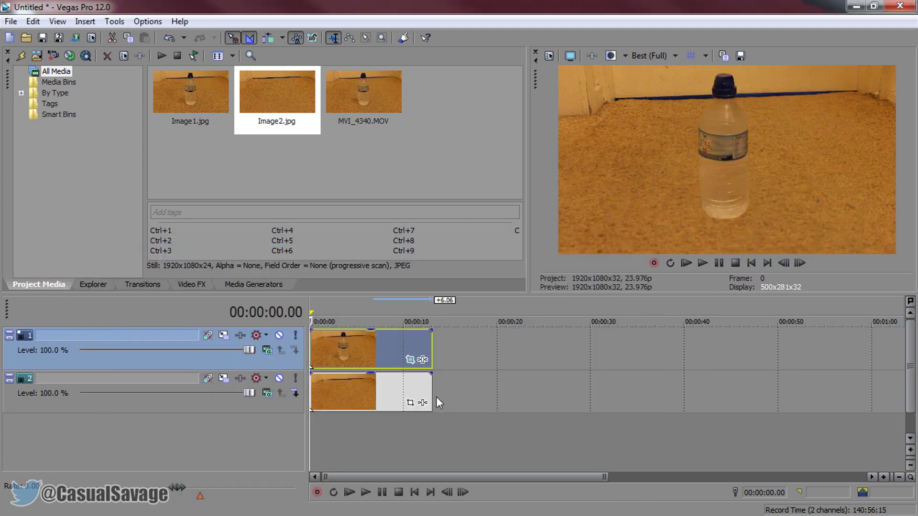
Reopen Image1's Pan/Crop mask with the Normal Edit tool, zoomed onto the cap's right edge
click(410, 361)
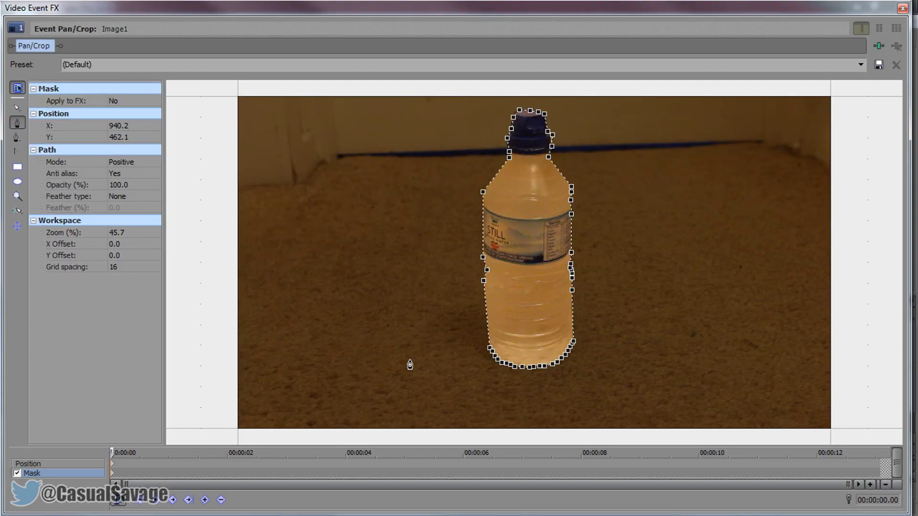
click(14, 107)
click(790, 215)
scroll(790, 215, up, 2)
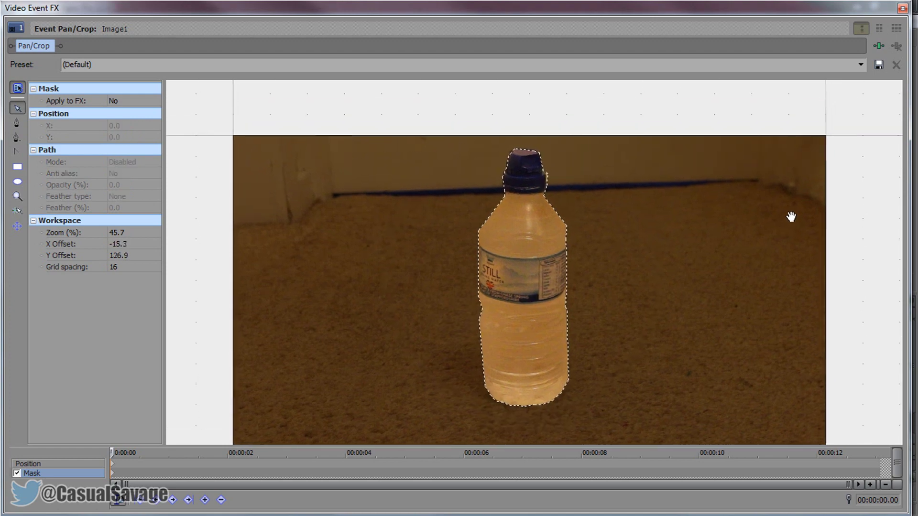
scroll(543, 199, up, 3)
scroll(604, 203, up, 2)
scroll(605, 203, up, 5)
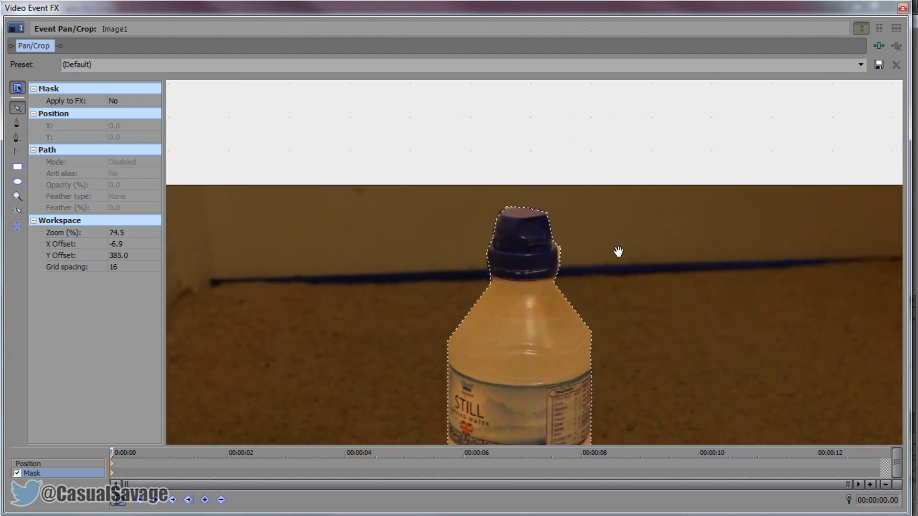
drag(652, 272, 624, 234)
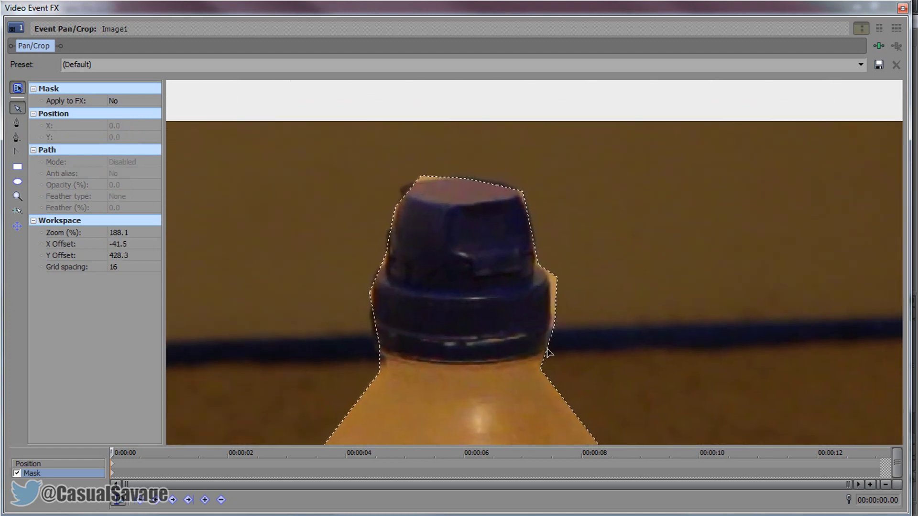
scroll(620, 316, up, 5)
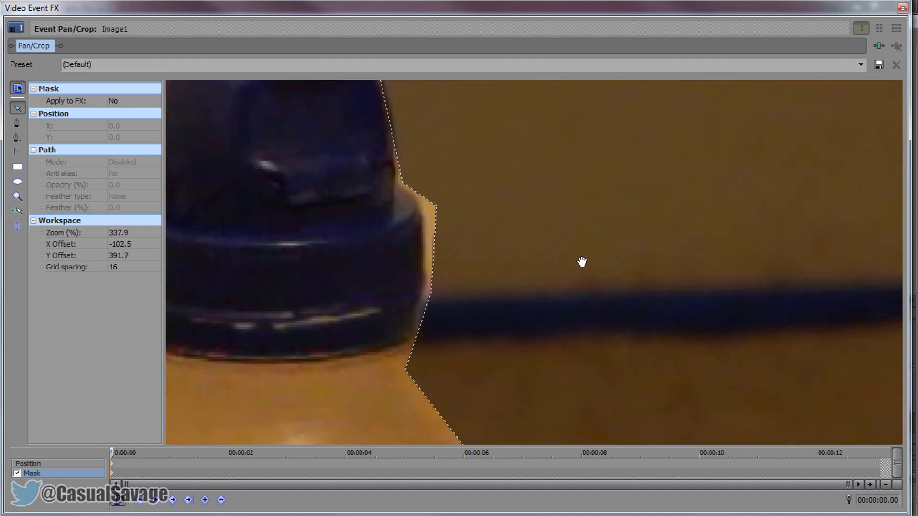
drag(547, 248, 594, 285)
scroll(586, 272, up, 1)
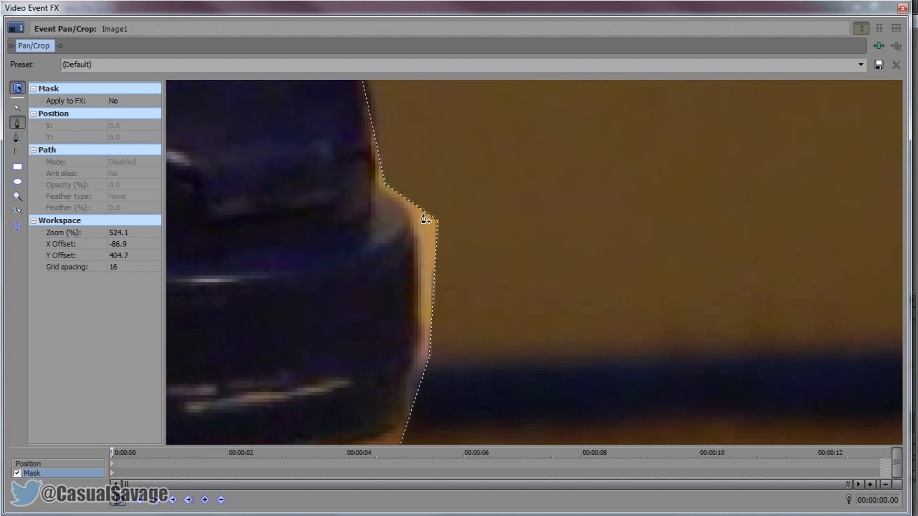
Drag the mask points along the bottle's right edge in to hug the cap contour
click(437, 273)
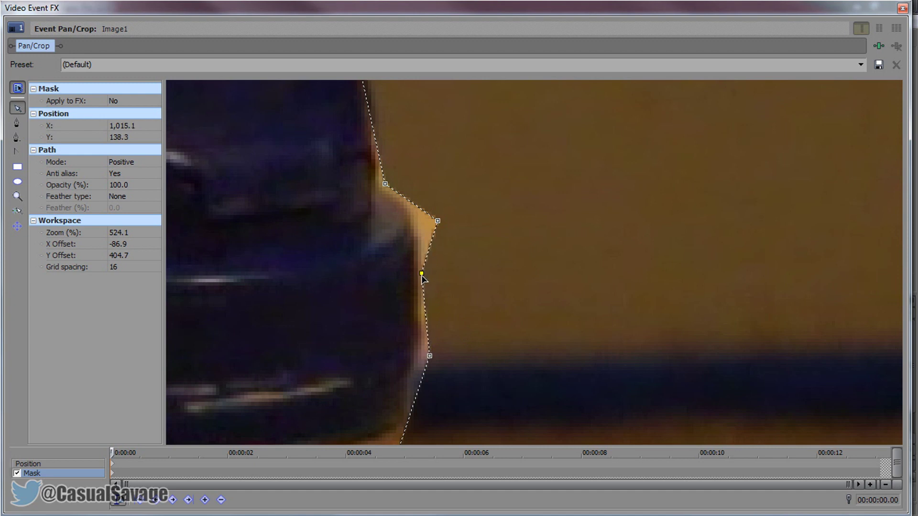
drag(430, 357, 420, 358)
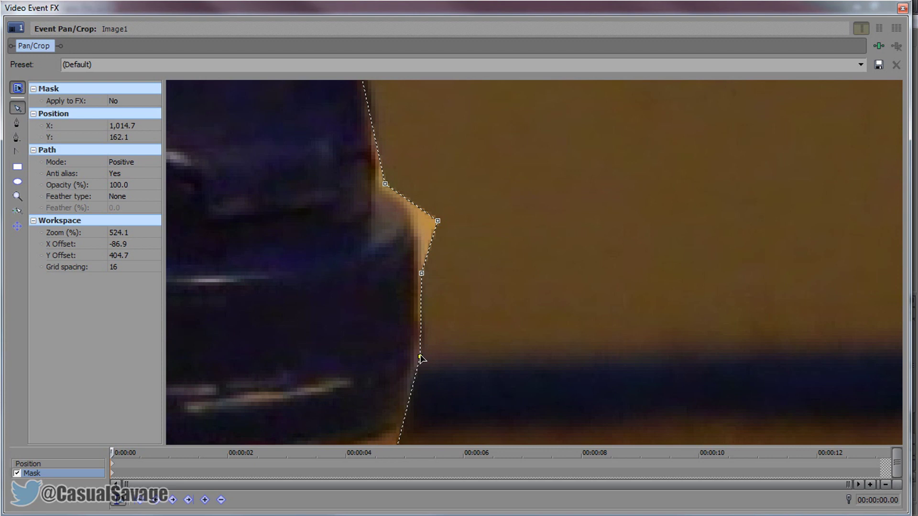
drag(420, 276, 417, 275)
drag(439, 223, 415, 225)
click(420, 284)
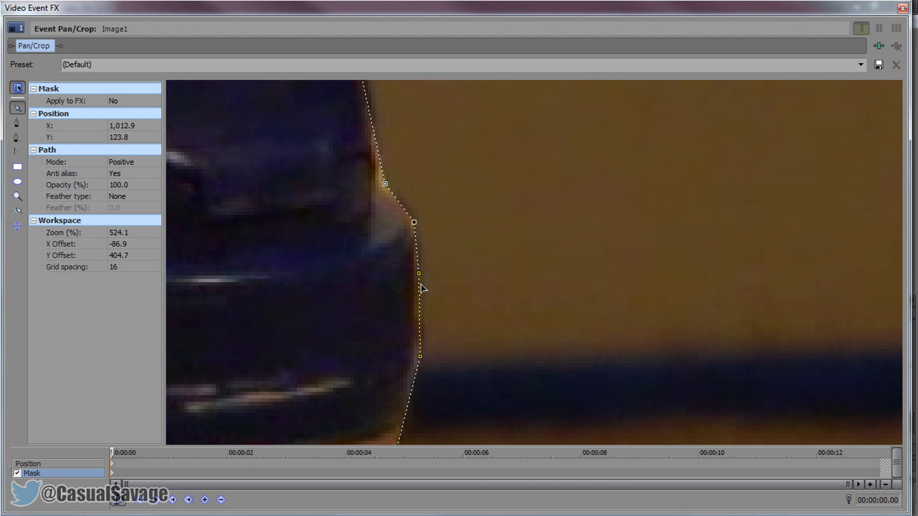
drag(418, 275, 416, 275)
drag(419, 357, 419, 356)
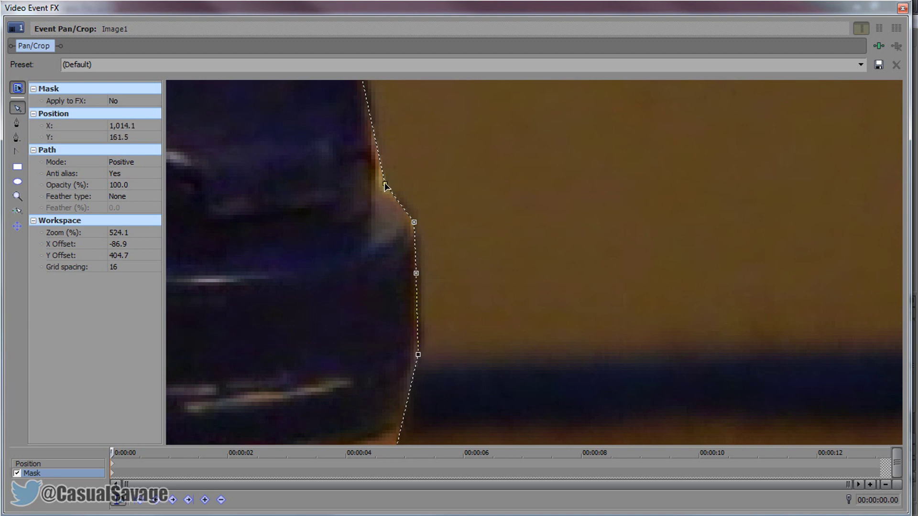
drag(385, 184, 378, 190)
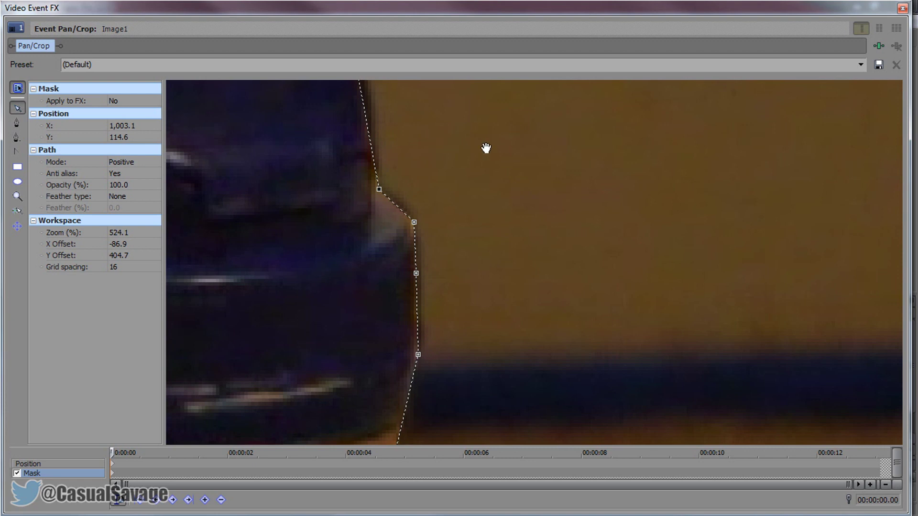
drag(486, 148, 449, 295)
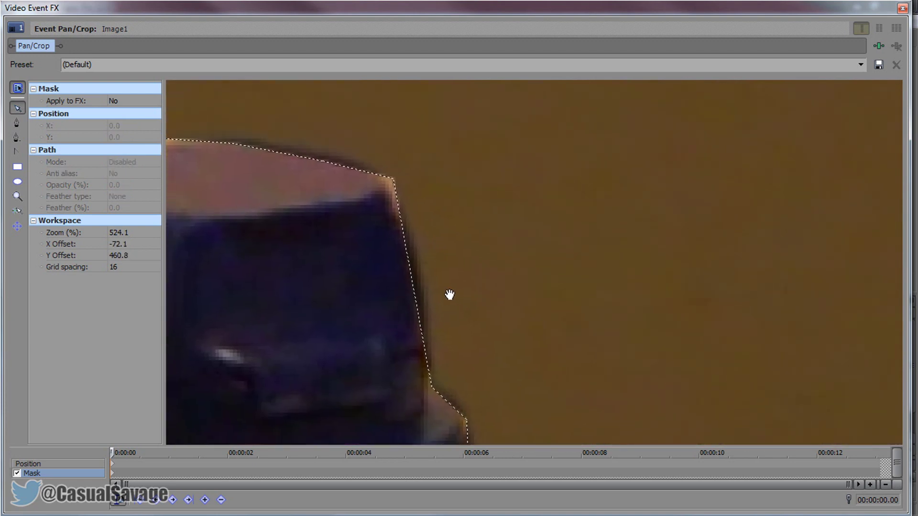
Add a mask point on the cap's side and move it onto the cap edge
click(416, 290)
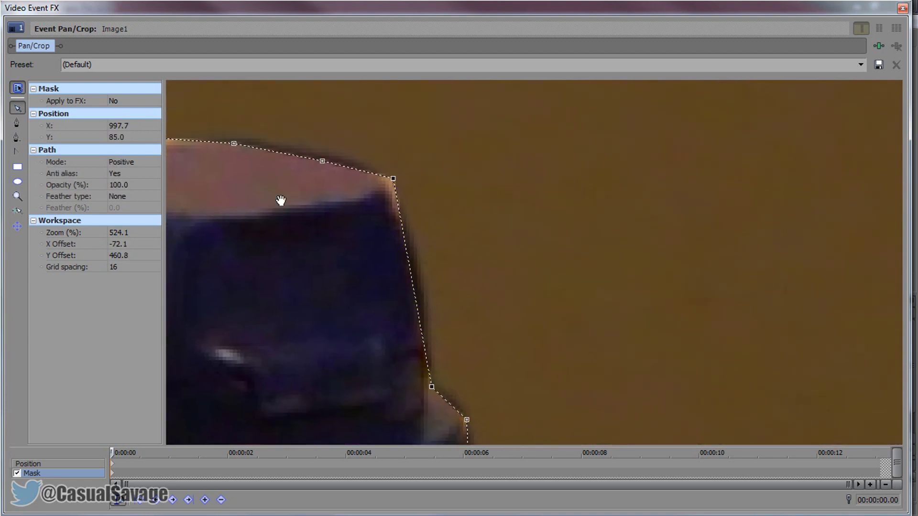
click(17, 124)
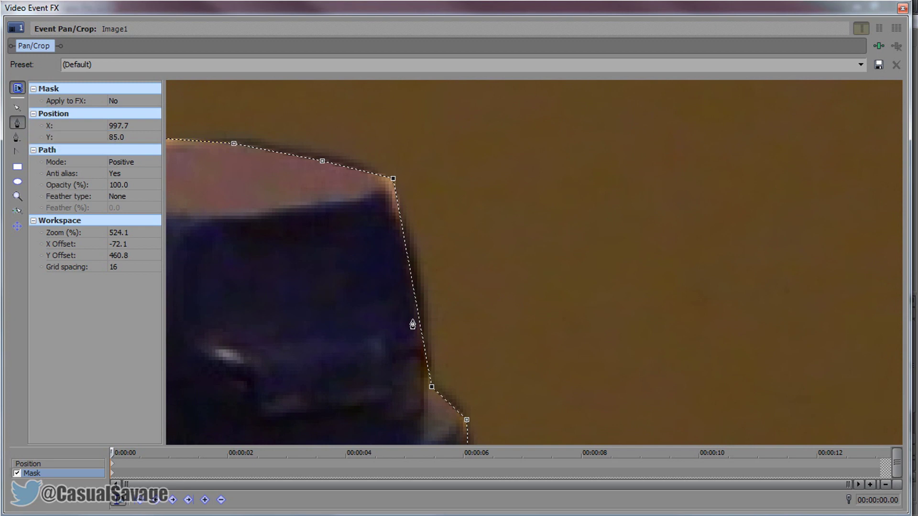
click(413, 285)
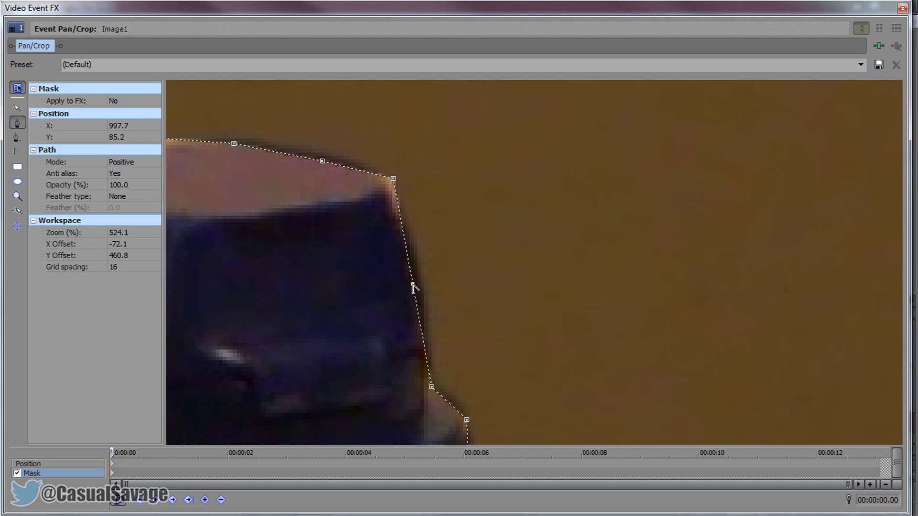
click(18, 108)
click(410, 289)
drag(417, 290, 422, 287)
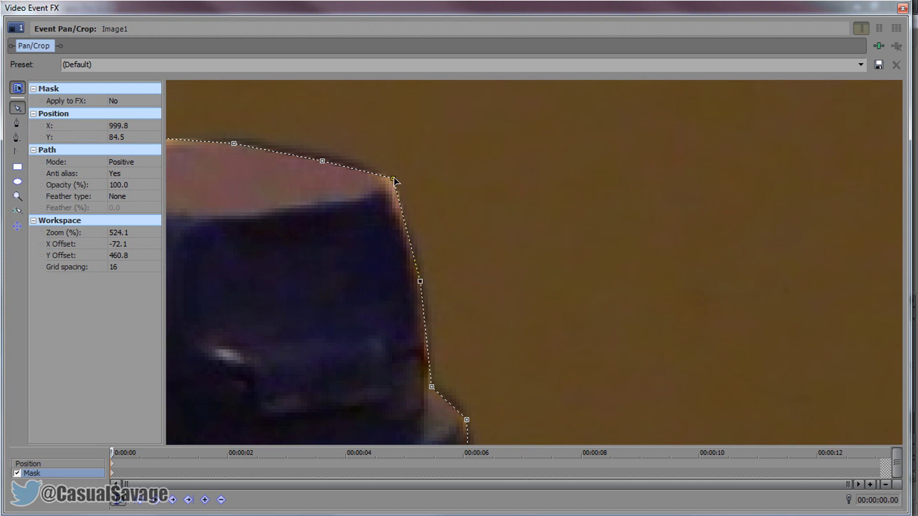
drag(478, 194, 530, 225)
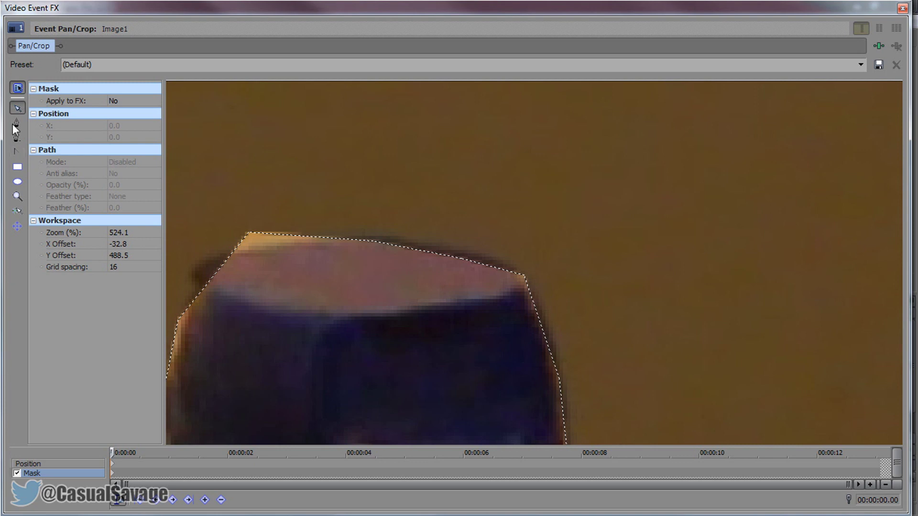
Reshape the mask's top edge over the cap, adding a point and fitting the top corners
click(420, 251)
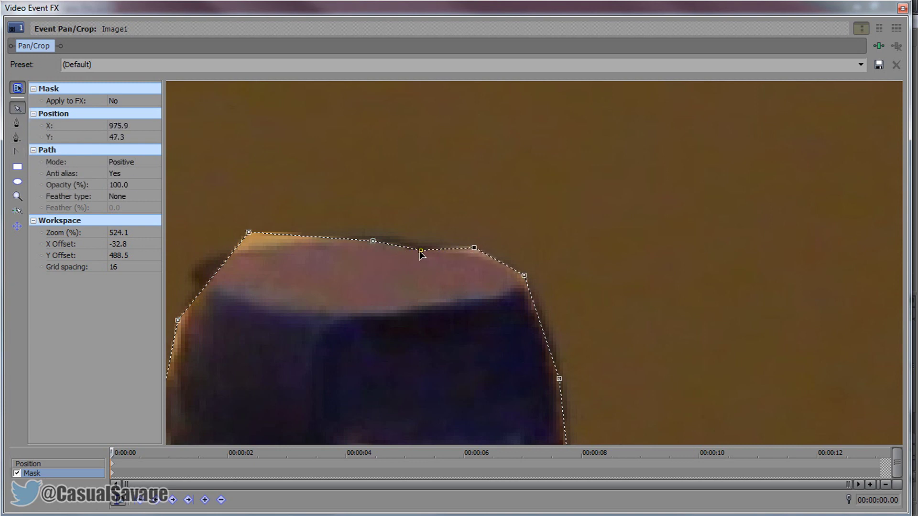
drag(371, 243, 366, 244)
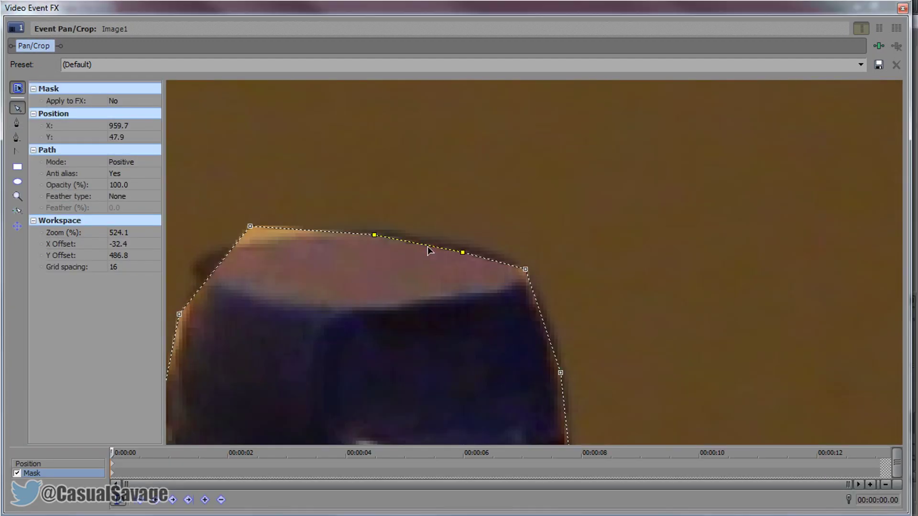
drag(430, 248, 472, 249)
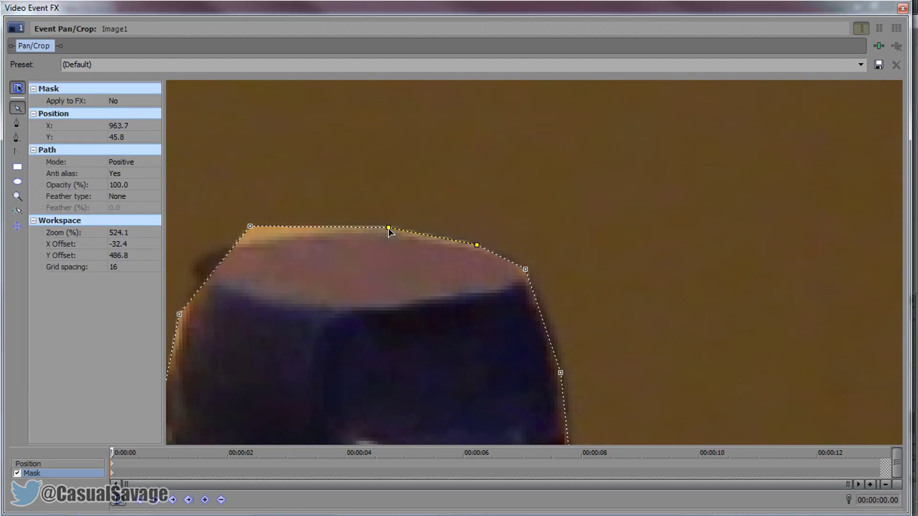
click(17, 122)
click(312, 233)
mouse_move(250, 226)
mouse_down()
mouse_move(211, 248)
mouse_move(267, 229)
mouse_up()
key(p)
key(n)
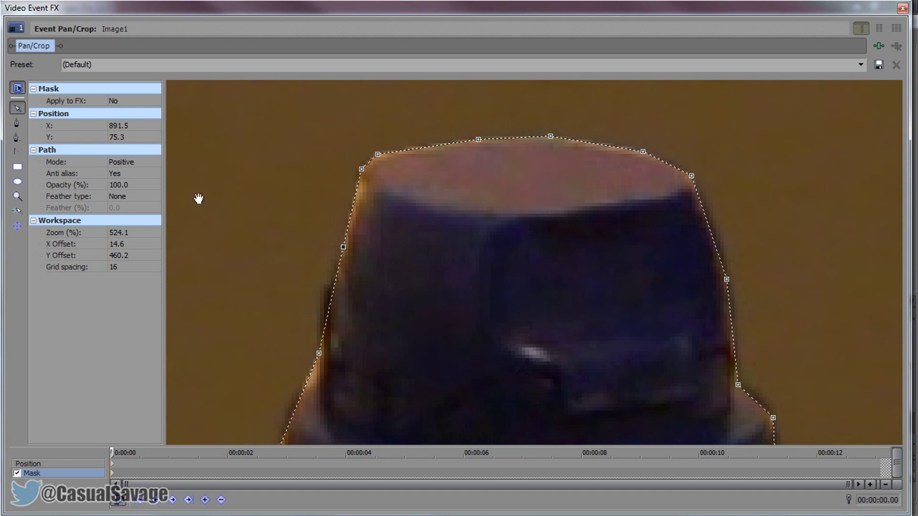
Move a left-edge mask point onto the cap's left outline
drag(308, 269, 405, 233)
click(299, 180)
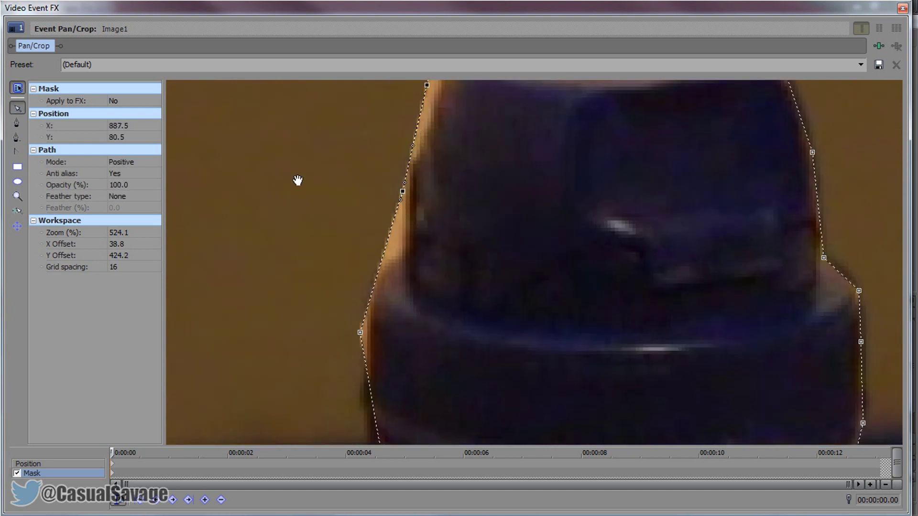
scroll(362, 271, down, 2)
drag(345, 316, 288, 240)
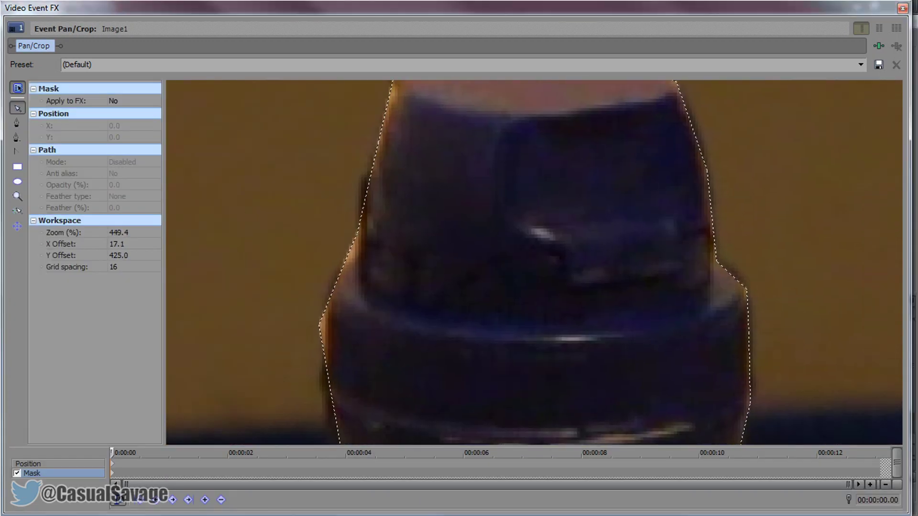
click(338, 269)
click(352, 255)
drag(353, 260, 384, 138)
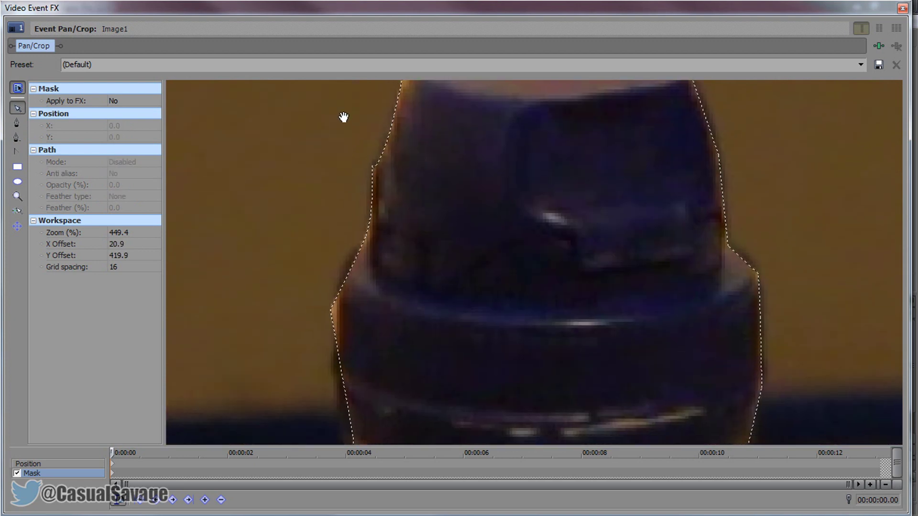
Add points to tighten the mask along the bottle's left edge below the cap
click(369, 265)
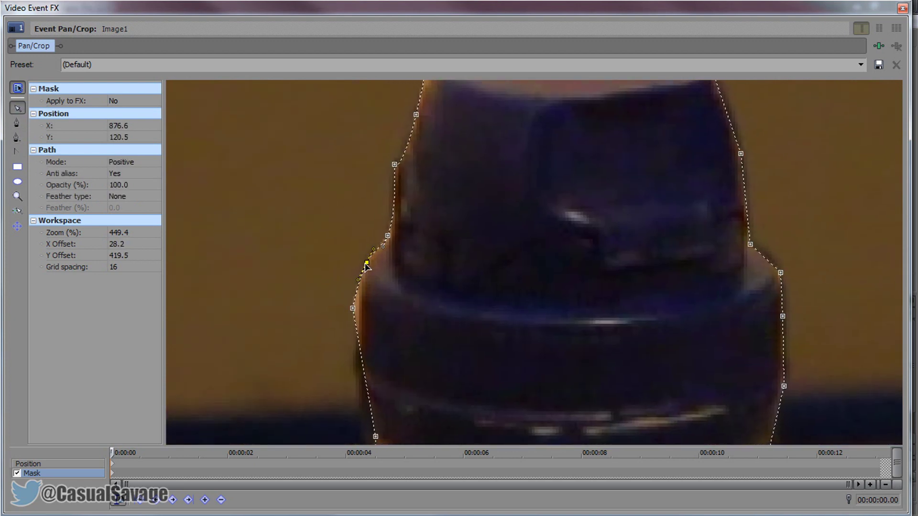
drag(371, 258, 379, 280)
key(ctrl)
drag(397, 332, 388, 336)
ctrl+click(394, 366)
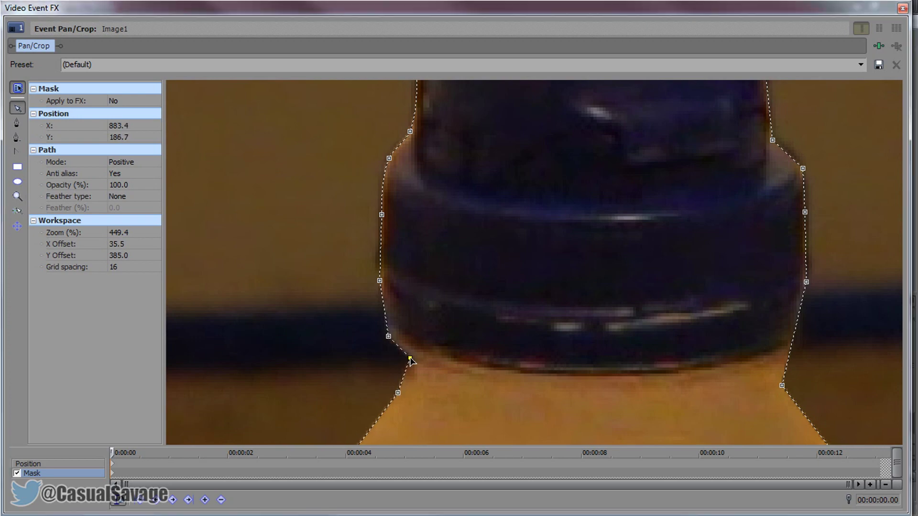
Close the mask editor, then test zooming and shifting Track 1's motion frame before resetting it
drag(410, 374, 760, 211)
click(902, 9)
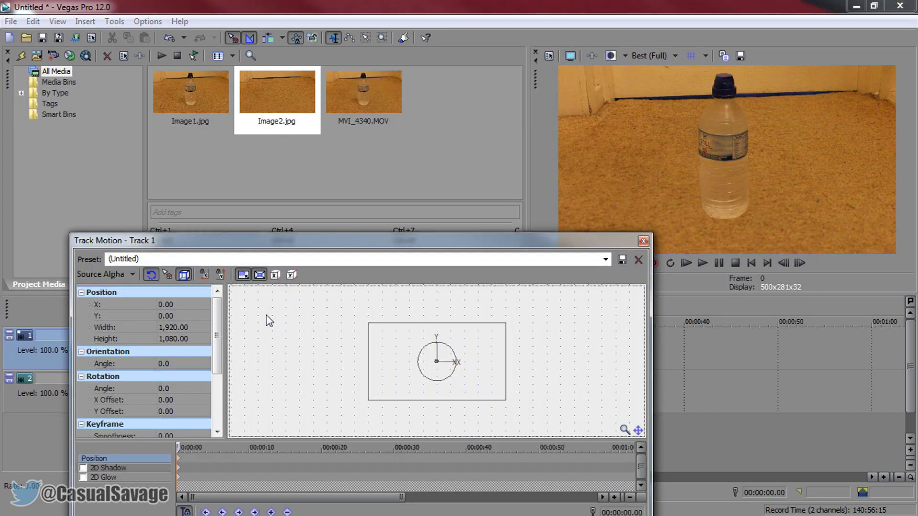
drag(506, 400, 731, 515)
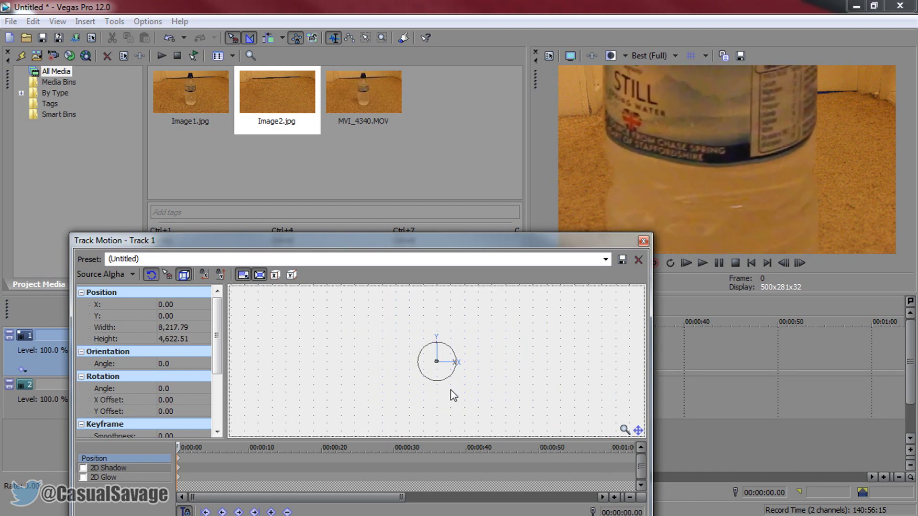
drag(453, 395, 494, 328)
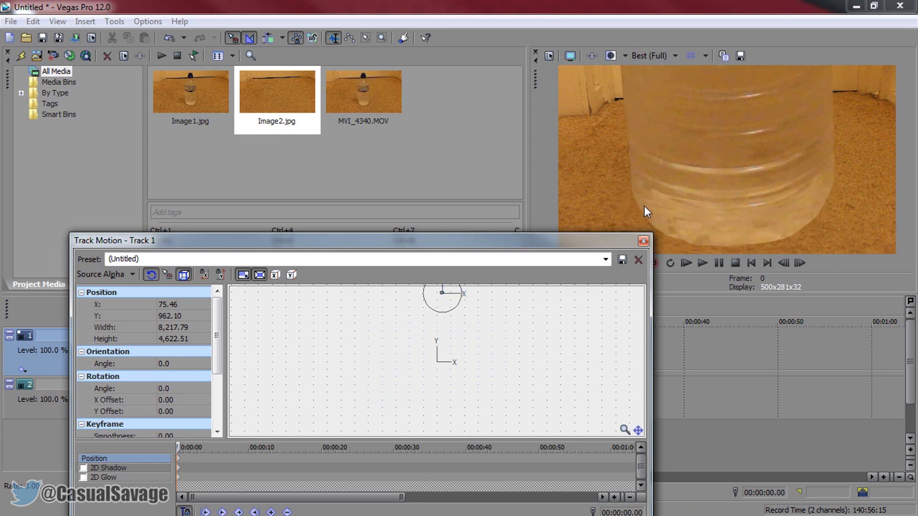
drag(549, 350, 567, 238)
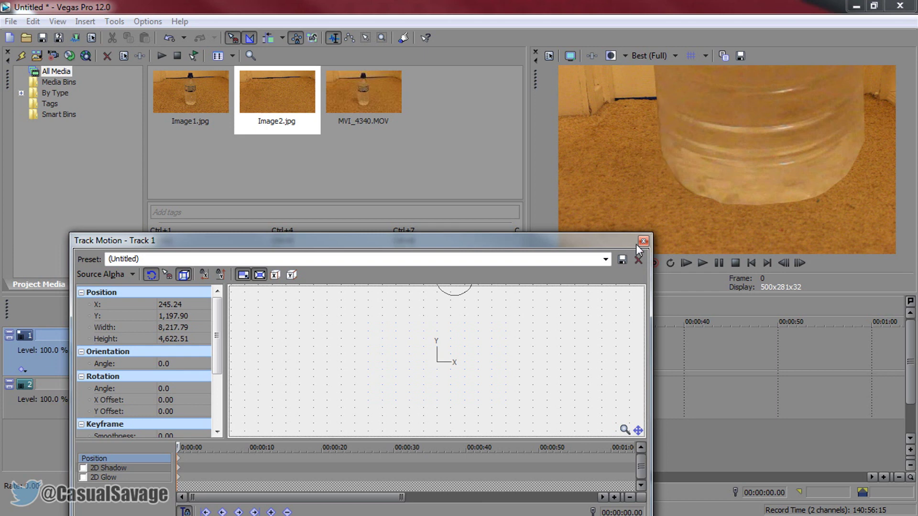
right_click(415, 341)
Restore Track 1 to full frame, then zoom it to 8,896.94 × 5,004.53 on the bottle's base
click(442, 369)
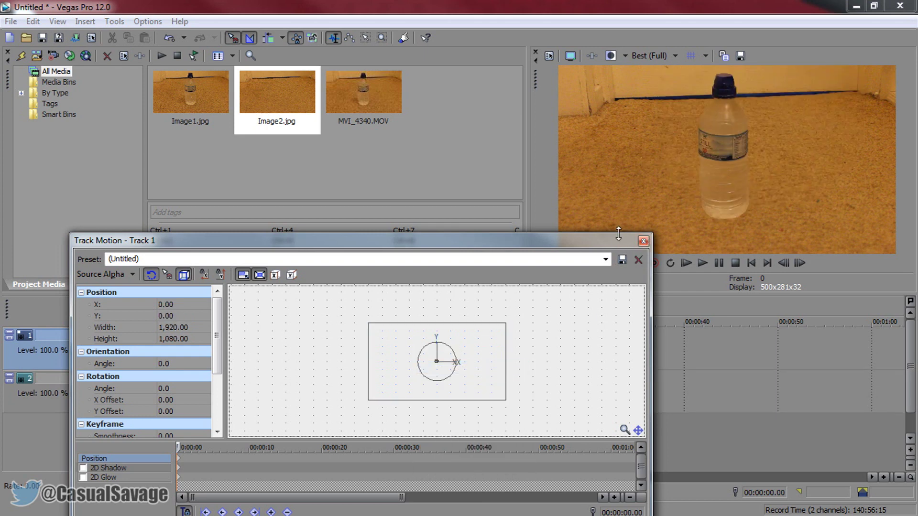
click(643, 241)
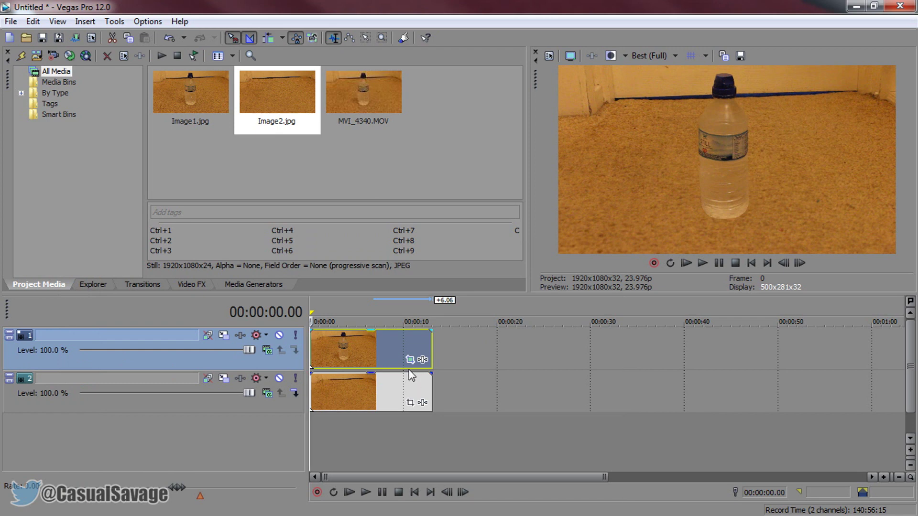
click(226, 337)
drag(507, 402, 640, 478)
drag(514, 429, 521, 371)
scroll(522, 401, down, 3)
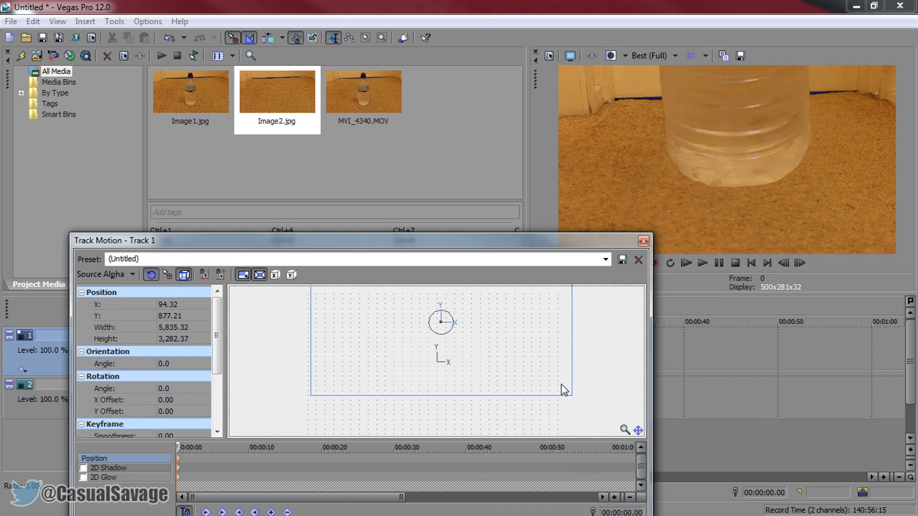
drag(551, 391, 610, 425)
mouse_move(533, 379)
mouse_down()
mouse_move(535, 359)
mouse_move(535, 377)
mouse_up()
click(643, 240)
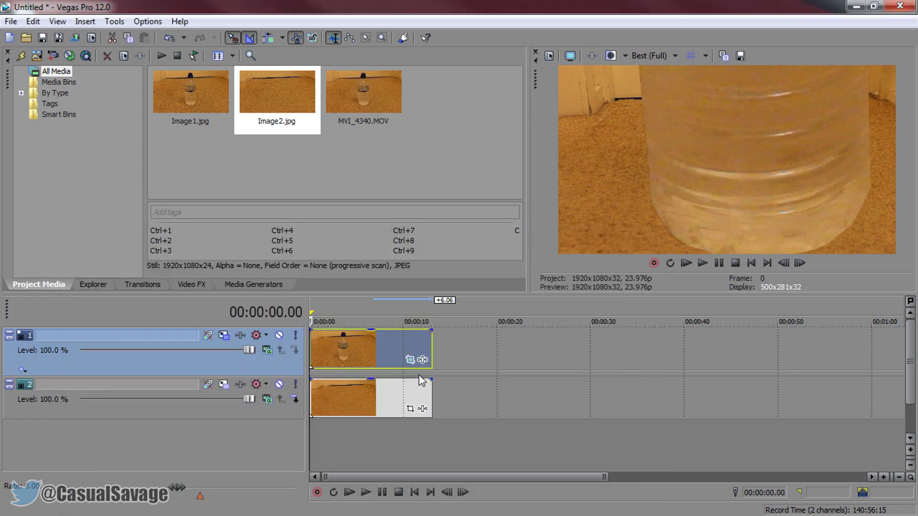
In the Image1 event's Pan/Crop mask, nudge a bottom-left point to hug the bottle base
click(410, 360)
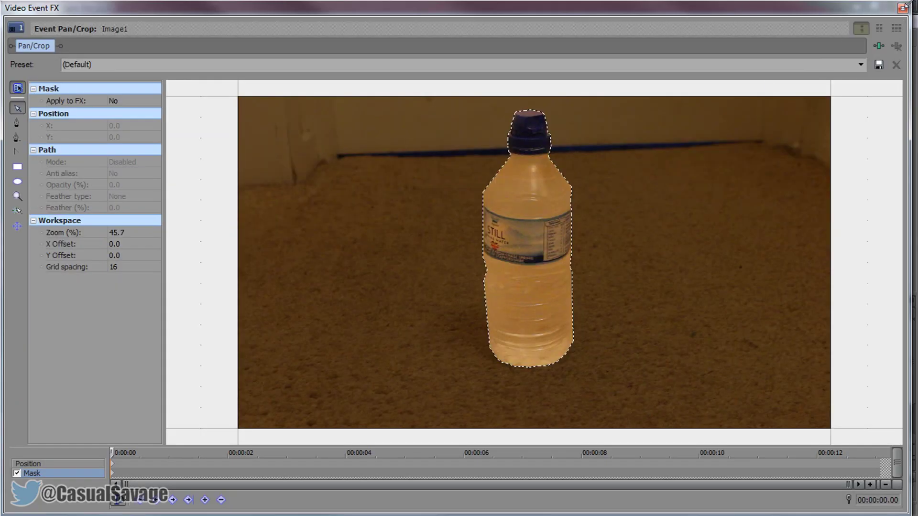
drag(907, 4, 575, 35)
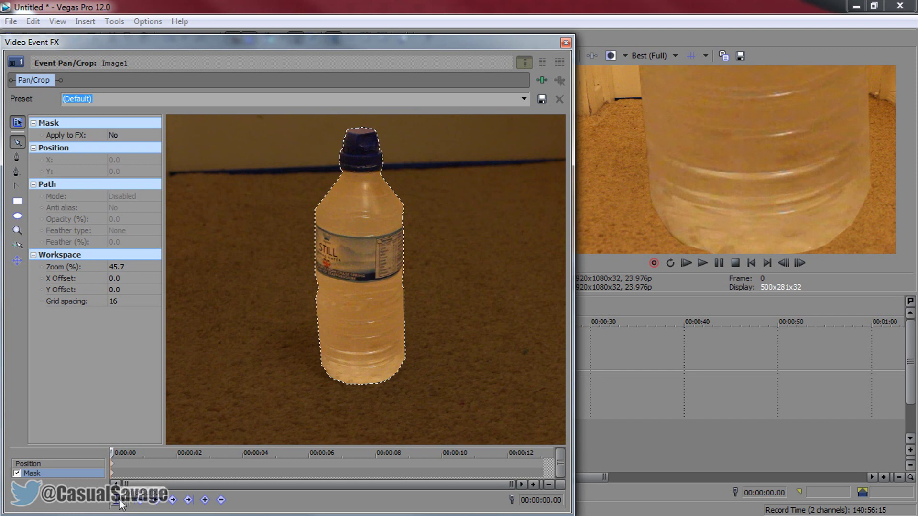
click(114, 463)
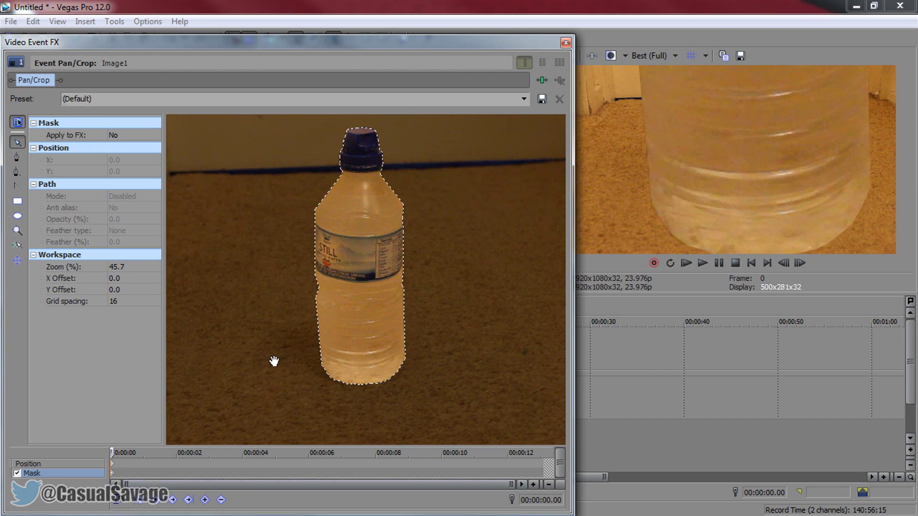
scroll(361, 391, up, 5)
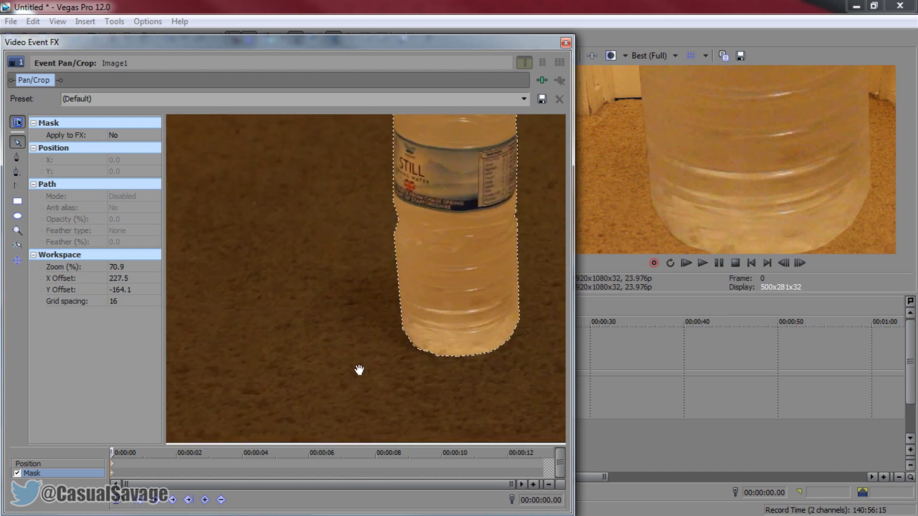
scroll(331, 324, up, 10)
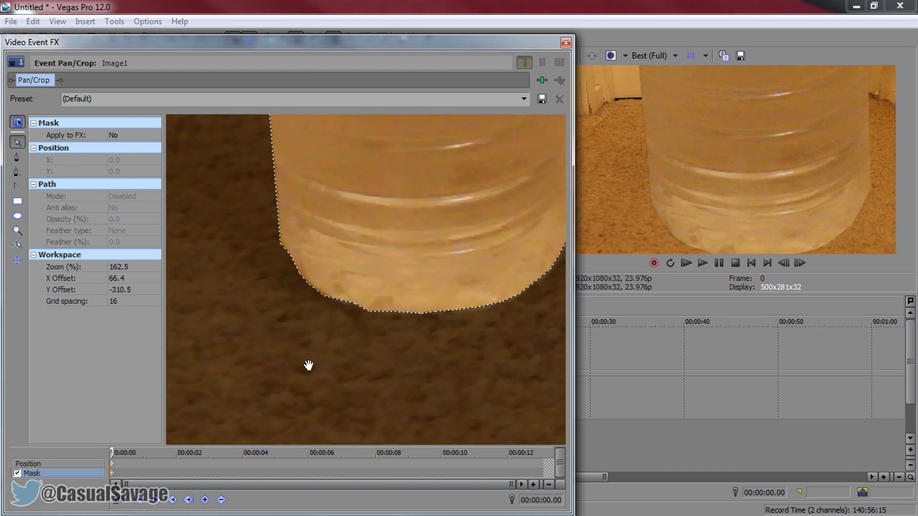
click(292, 344)
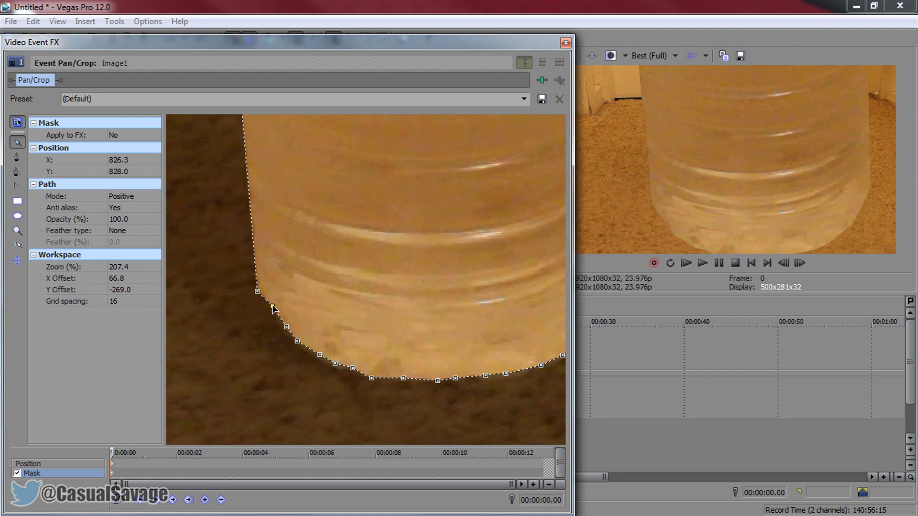
drag(258, 294, 261, 294)
scroll(270, 304, down, 3)
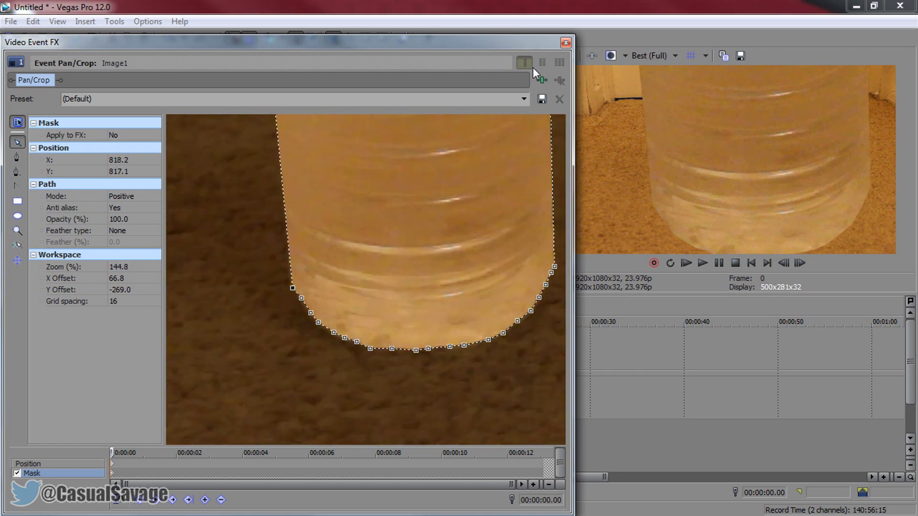
click(565, 42)
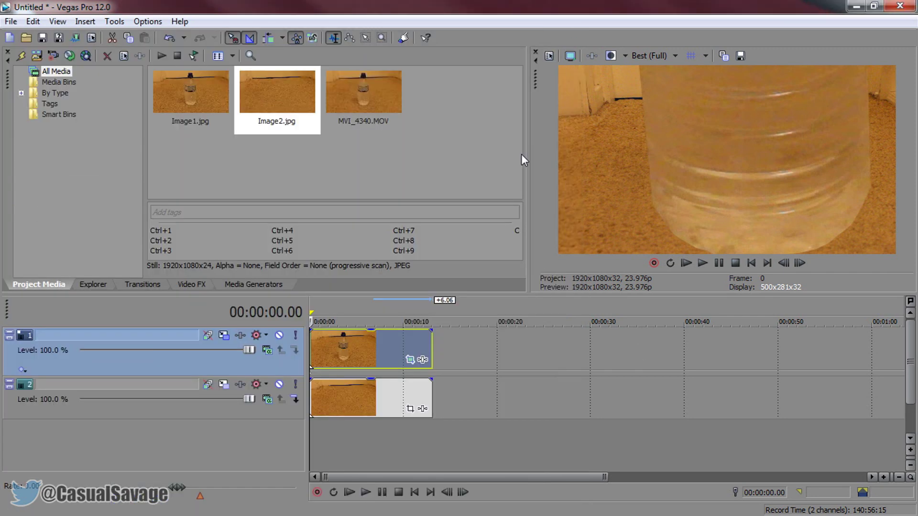
Restore Track 1's motion box to the full 1,920 × 1,080 frame at position 0, 0
click(224, 335)
right_click(399, 321)
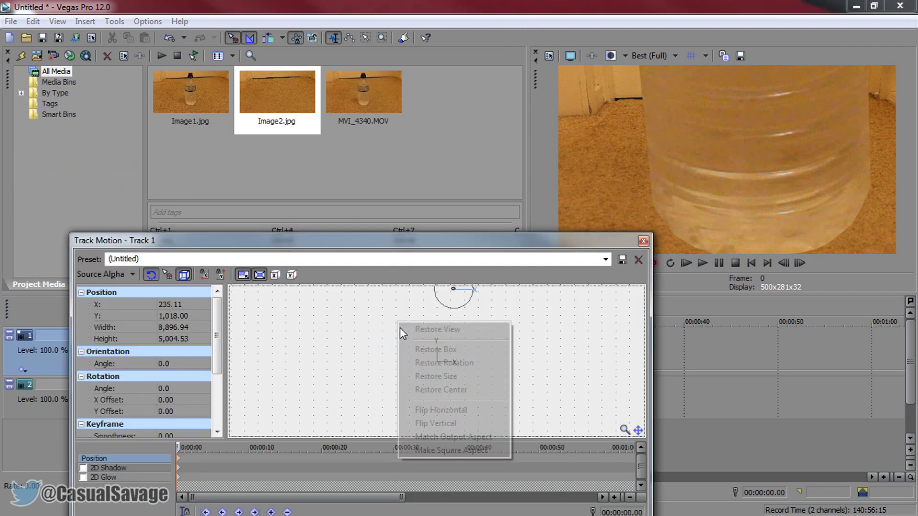
click(412, 348)
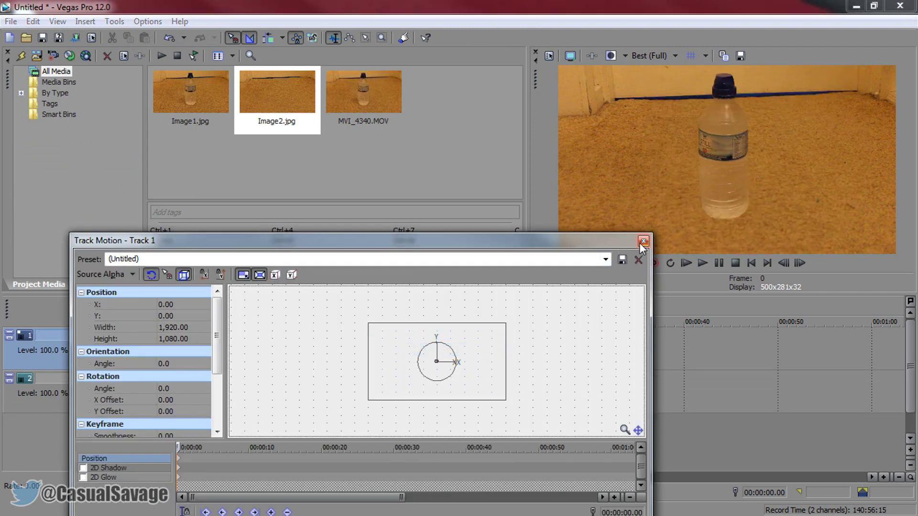
scroll(481, 383, down, 5)
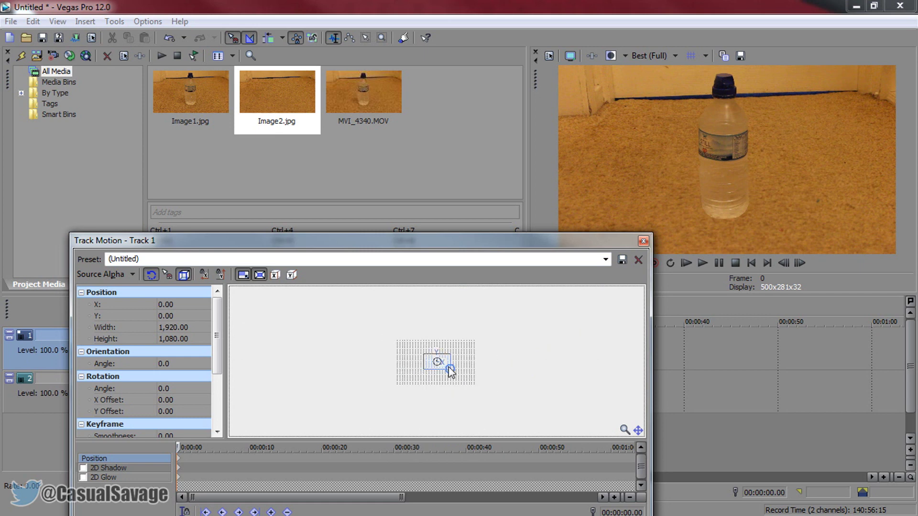
drag(451, 371, 481, 420)
right_click(488, 397)
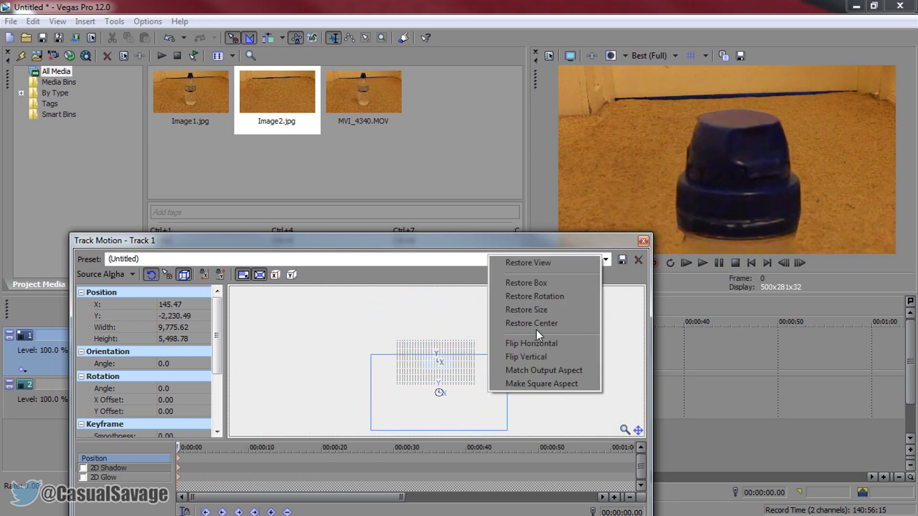
click(534, 284)
click(640, 242)
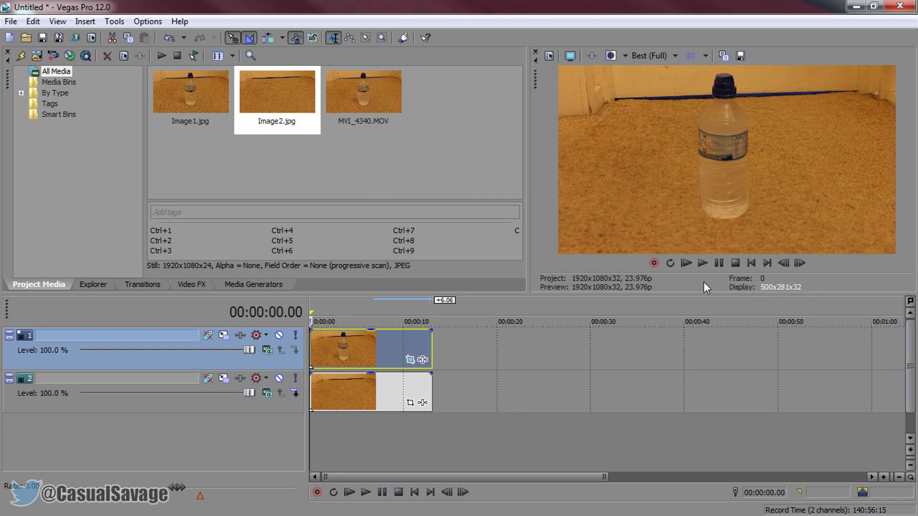
click(227, 336)
Dock and enlarge the Track Motion panel, and turn on Sync Cursor
drag(283, 239, 232, 38)
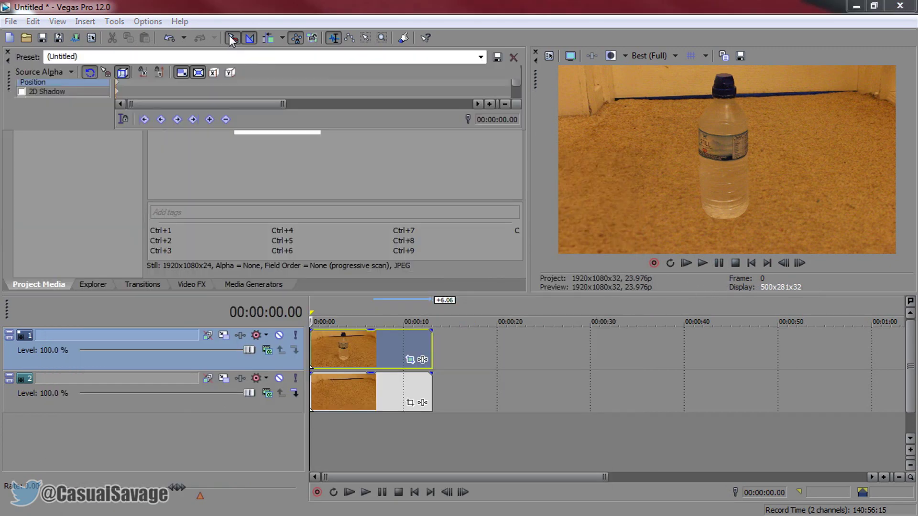
drag(225, 124, 220, 322)
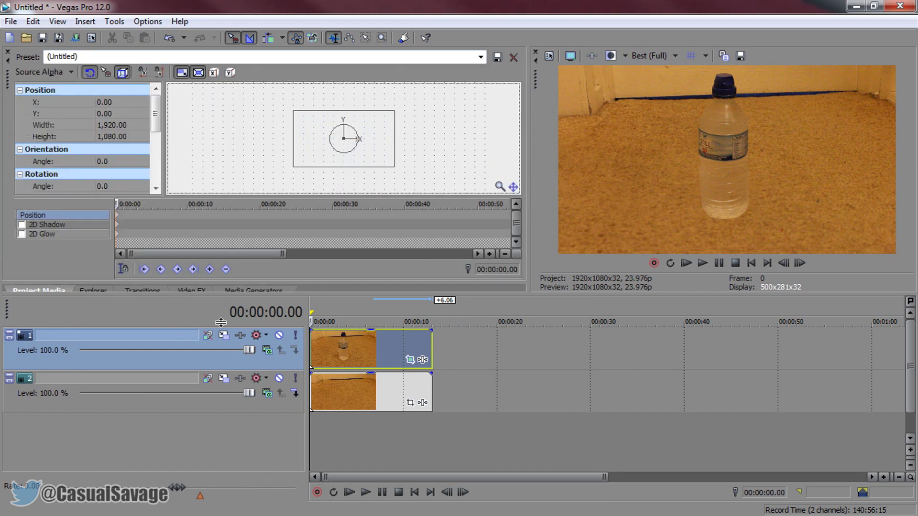
click(127, 269)
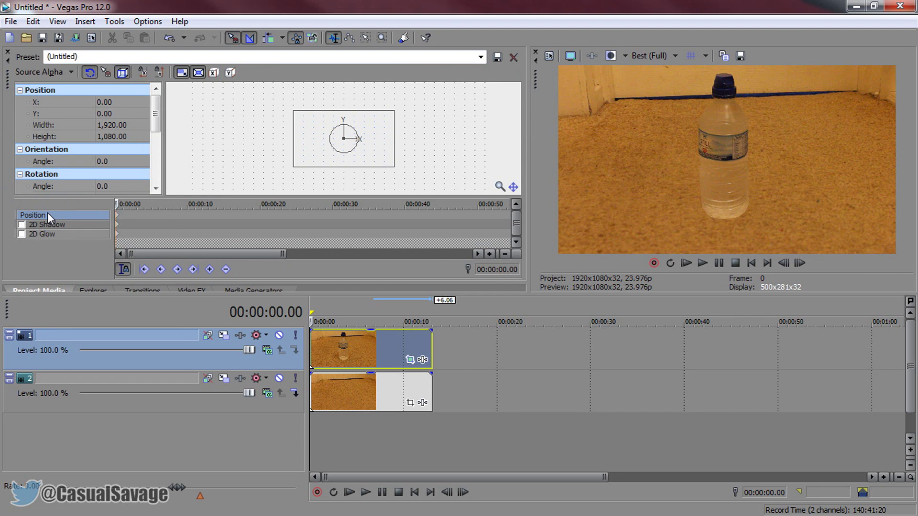
At 3.08 seconds, zoom Track 1 to 7,312.20 × 4,113.11 at 51.43, −308.57 on the STILL label
click(714, 262)
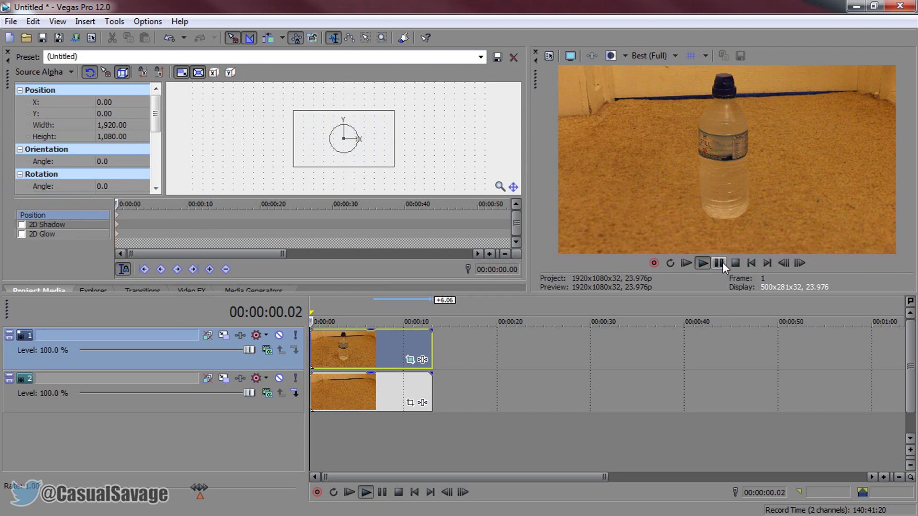
click(719, 263)
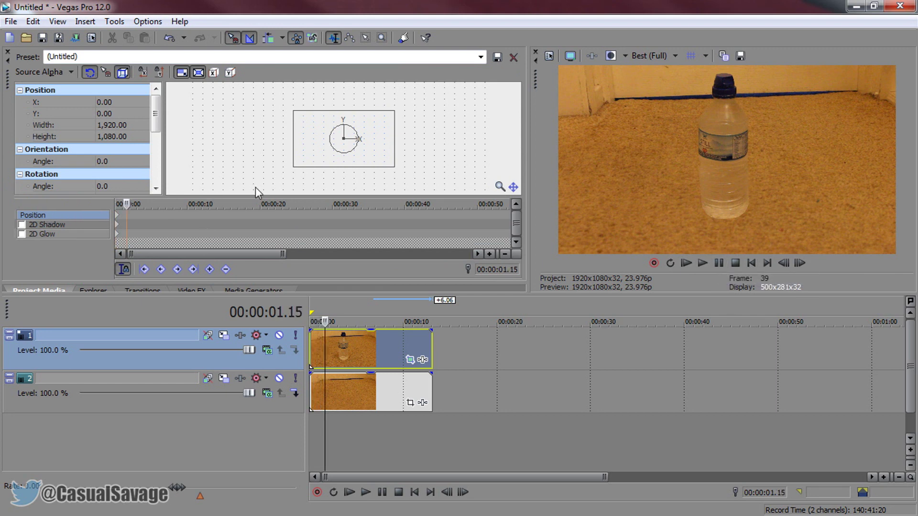
click(719, 262)
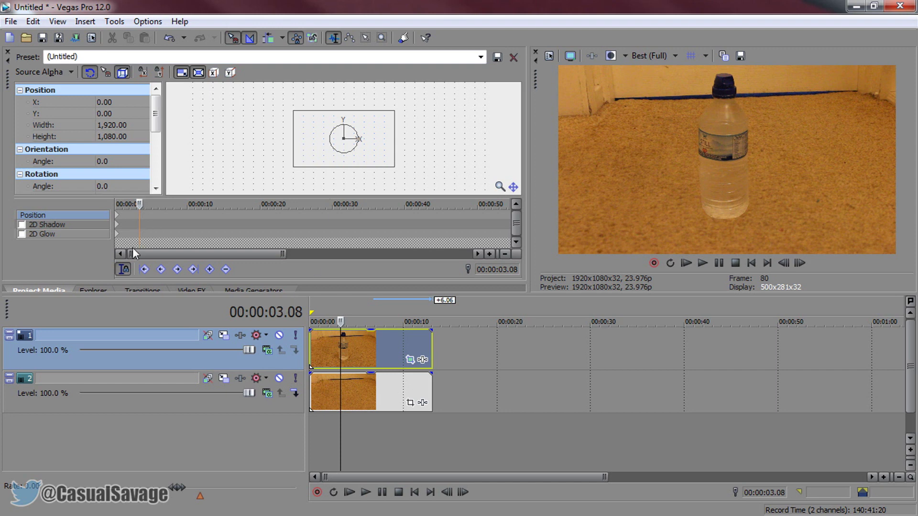
drag(394, 167, 511, 282)
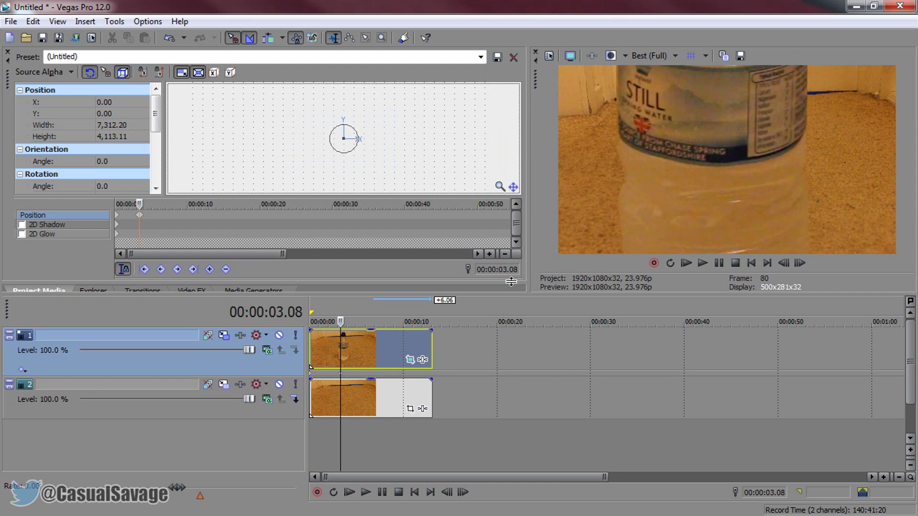
mouse_move(427, 176)
mouse_down()
mouse_move(429, 192)
mouse_move(428, 185)
mouse_up()
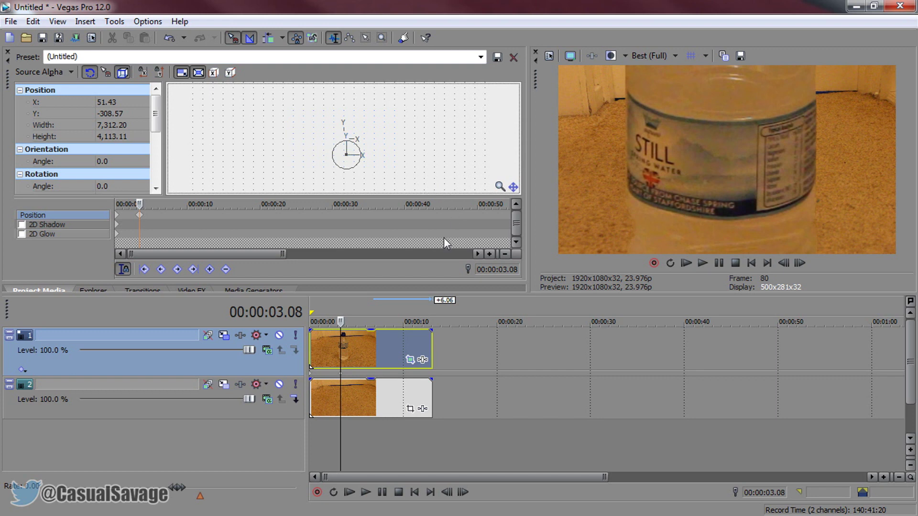
Add a keyframe at 5.02 seconds restoring Track 1 to full frame
click(313, 349)
key(space)
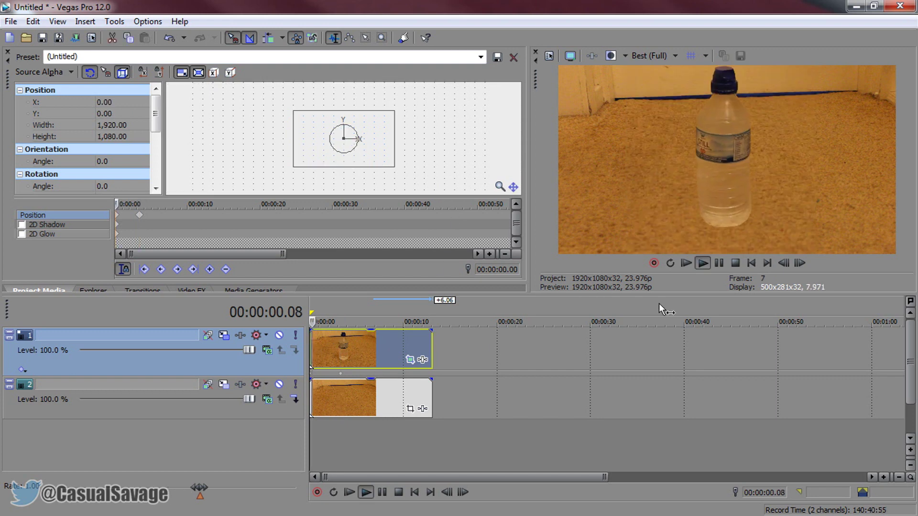
click(720, 265)
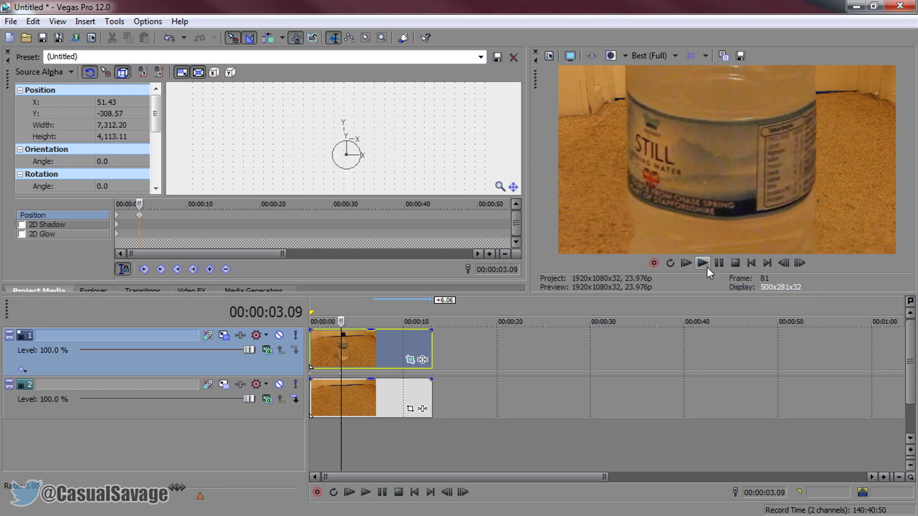
click(707, 267)
click(714, 265)
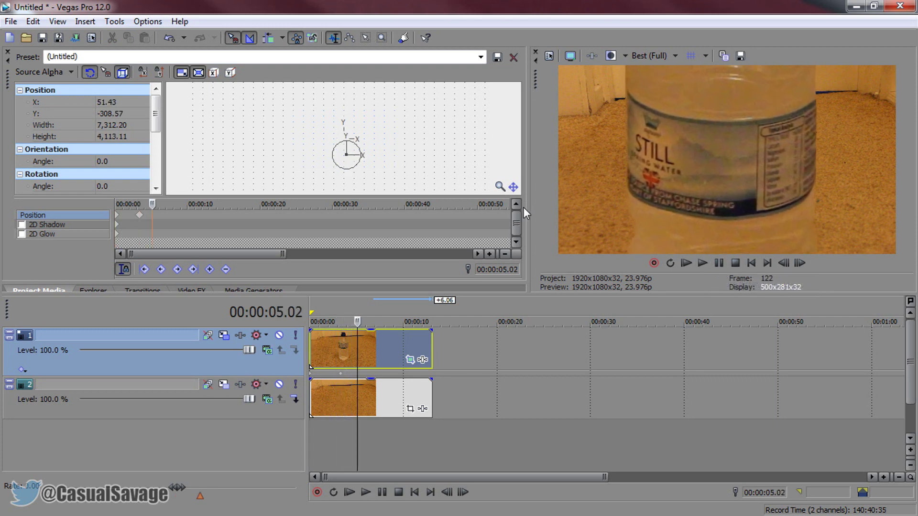
right_click(356, 163)
click(394, 188)
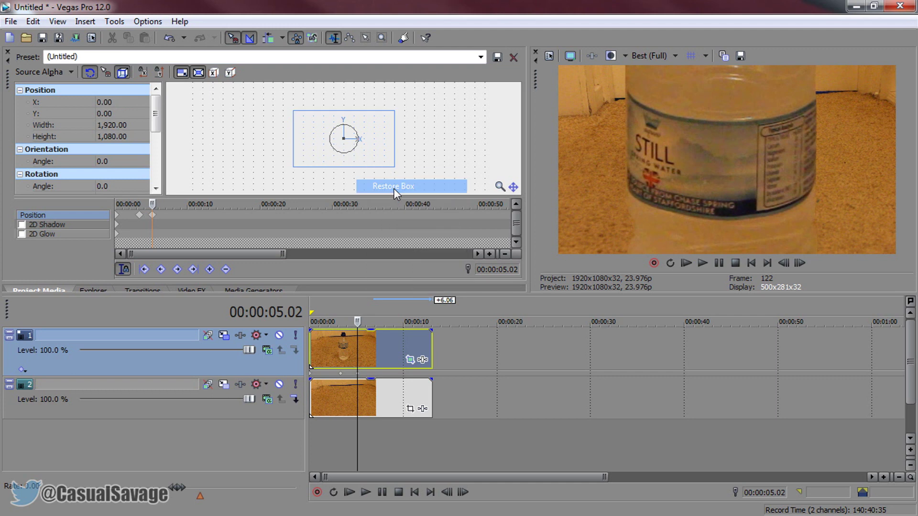
At 7.05 seconds, keyframe the bottle raised up out of view
click(371, 349)
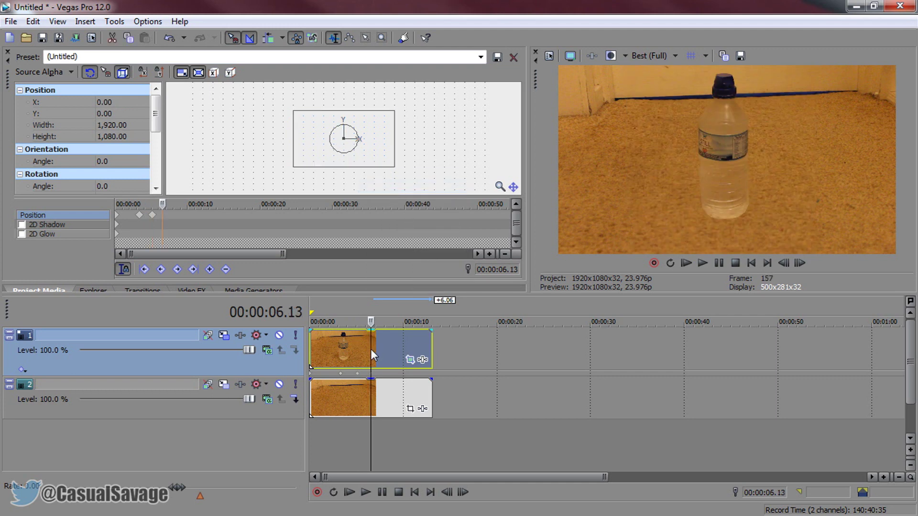
click(377, 350)
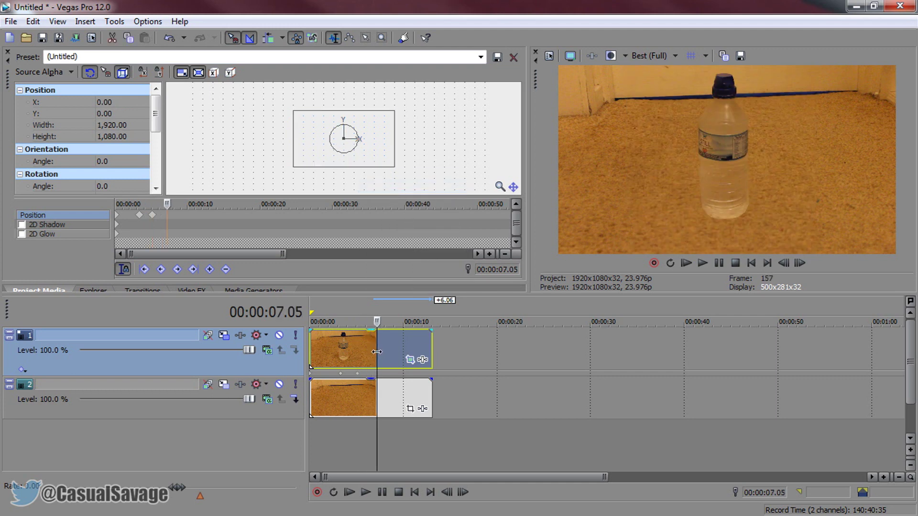
click(381, 161)
key(Up)
key(Up)
key(Up)
key(Up)
key(Up)
key(Up)
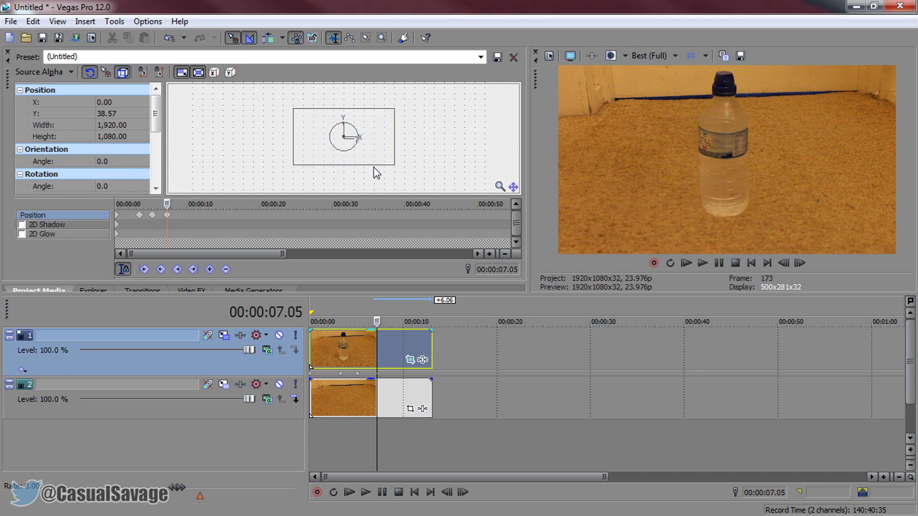
key(Up)
key(Up)
key(Up)
key(Up)
key(Up)
key(Up)
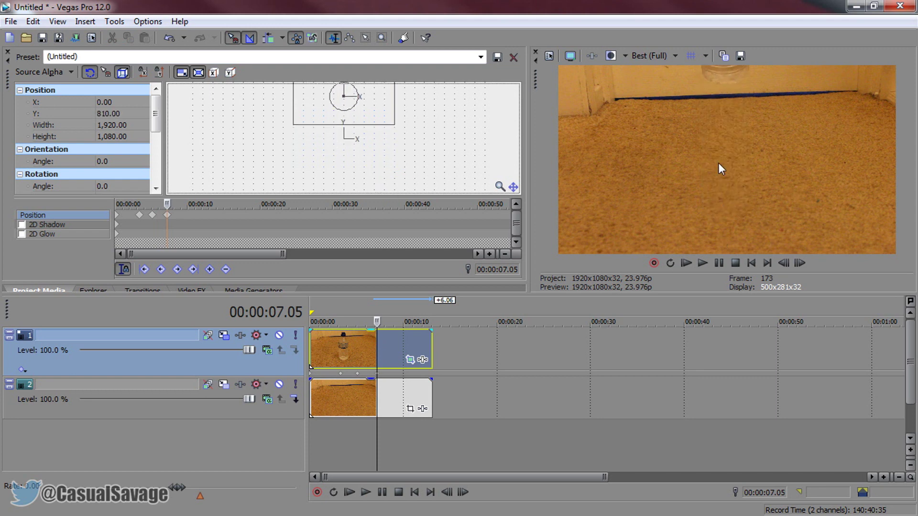
At 9.05 seconds, restore the full frame so the bottle drops back to centre
click(394, 348)
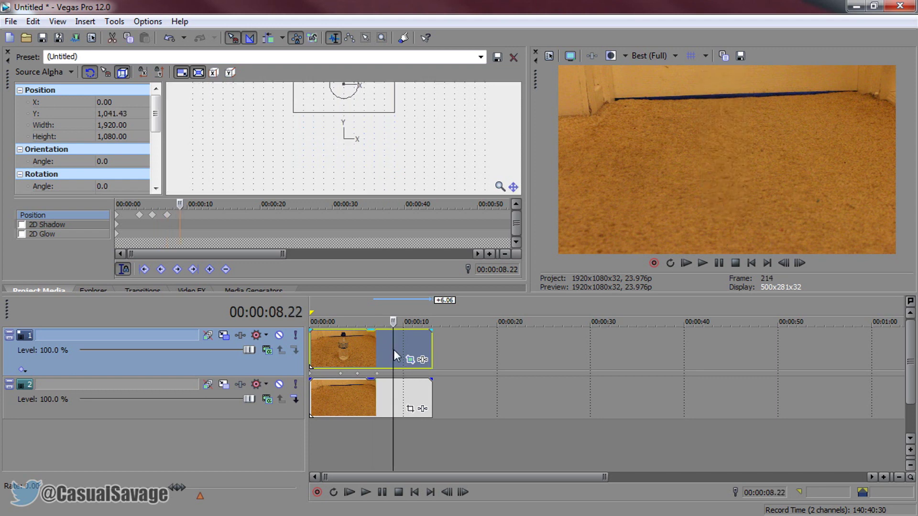
click(395, 348)
click(357, 104)
right_click(357, 104)
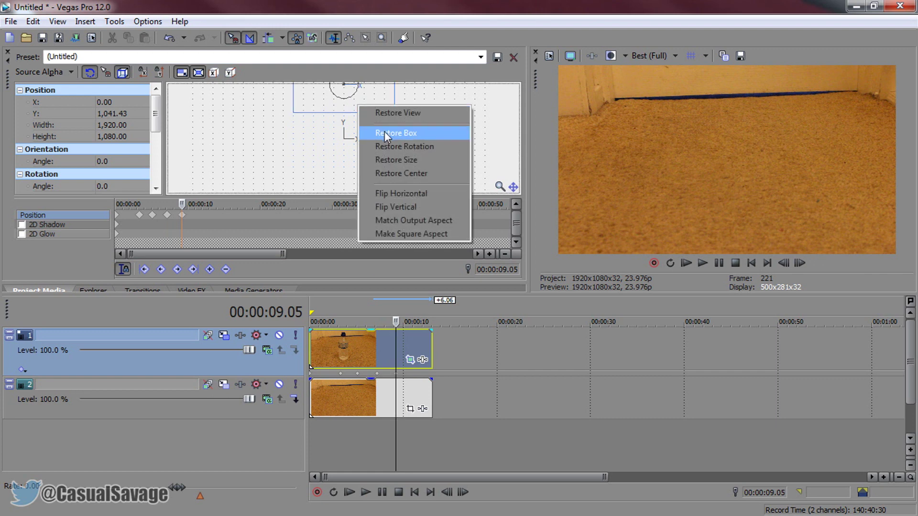
click(384, 131)
At 10.19 seconds, keyframe the bottle slid left to the screen edge
click(411, 346)
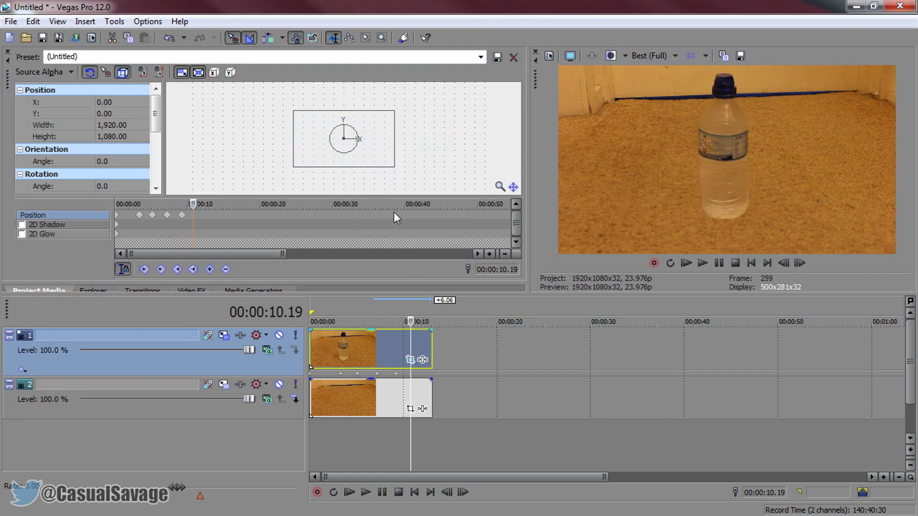
drag(358, 149, 356, 150)
drag(382, 179, 342, 180)
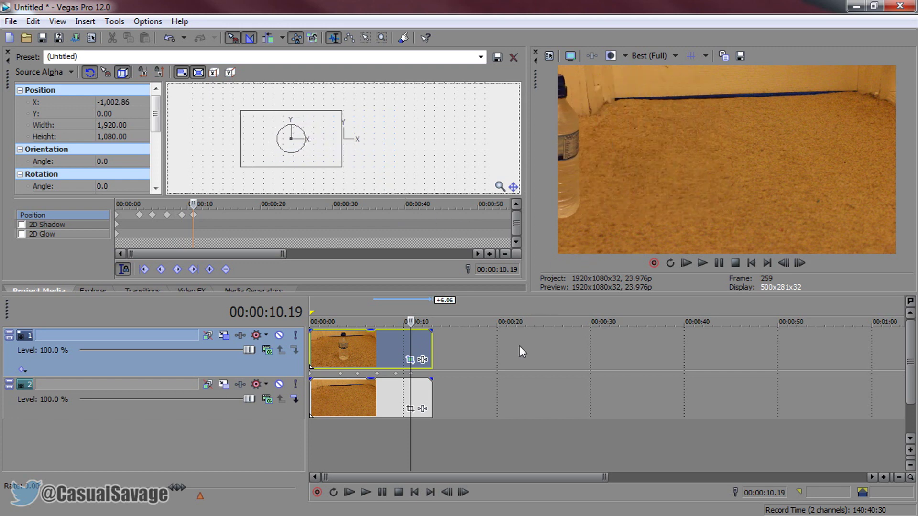
At 13.01 seconds, one frame before the clip end, keyframe the bottle slid off to the right
click(421, 349)
click(429, 346)
key(Left)
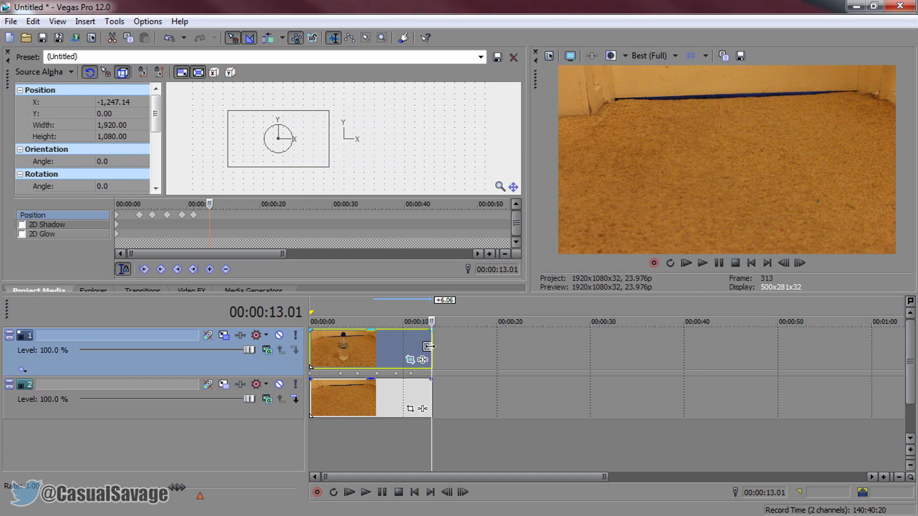
drag(311, 152, 316, 163)
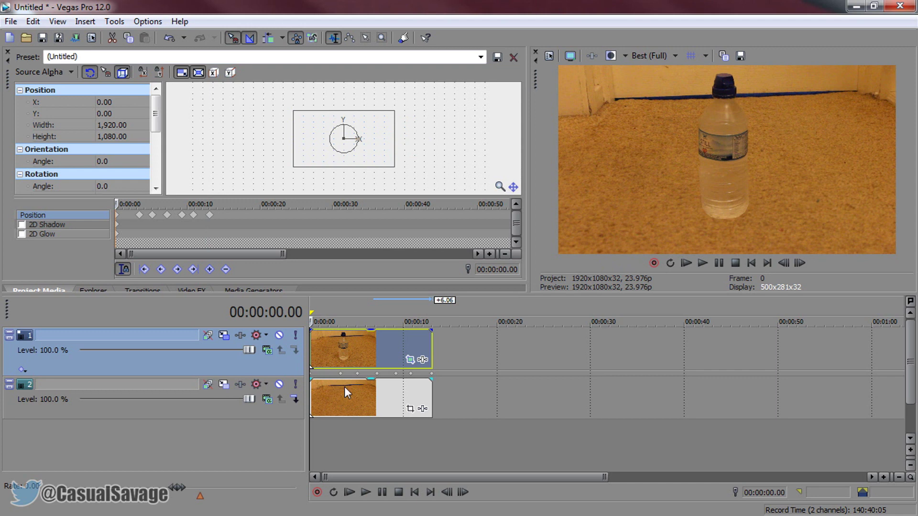
key(space)
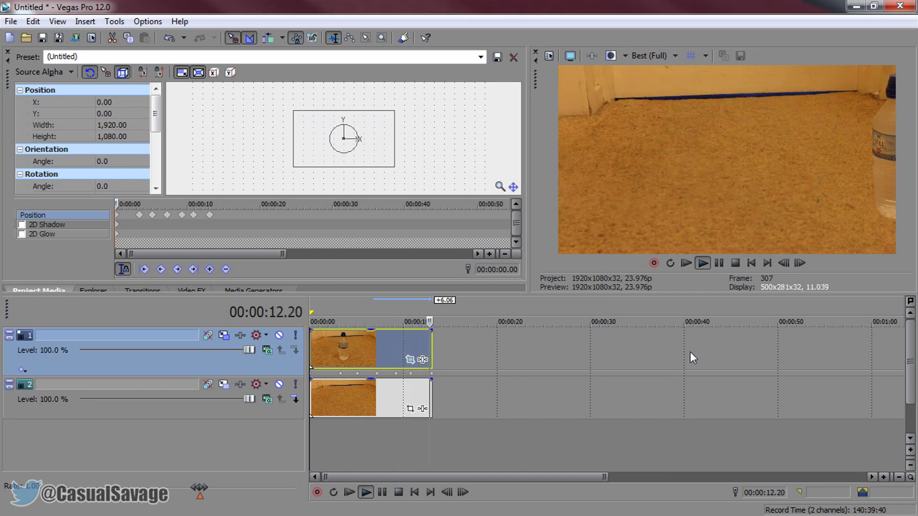
click(713, 266)
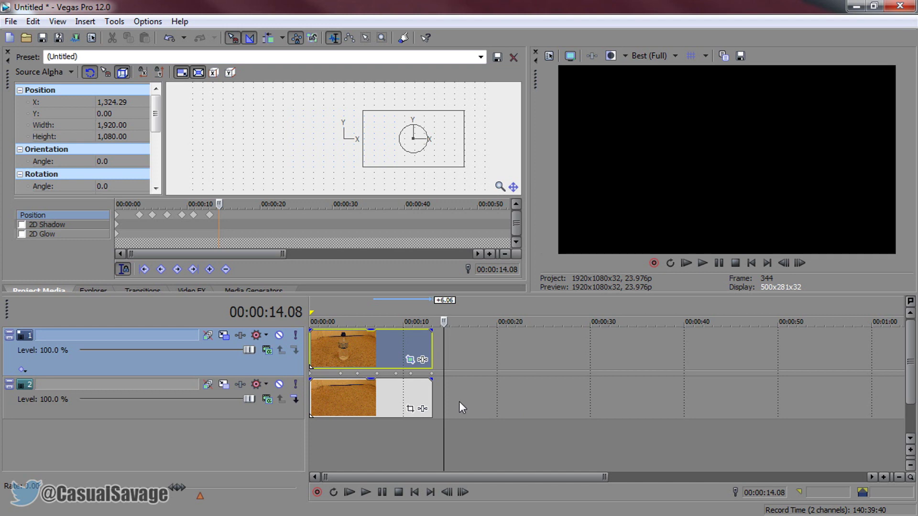
click(320, 351)
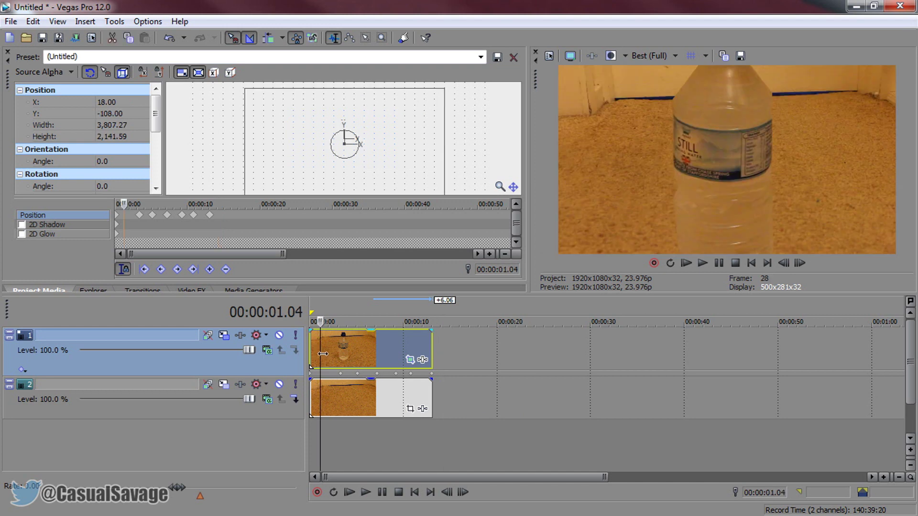
drag(322, 354, 363, 354)
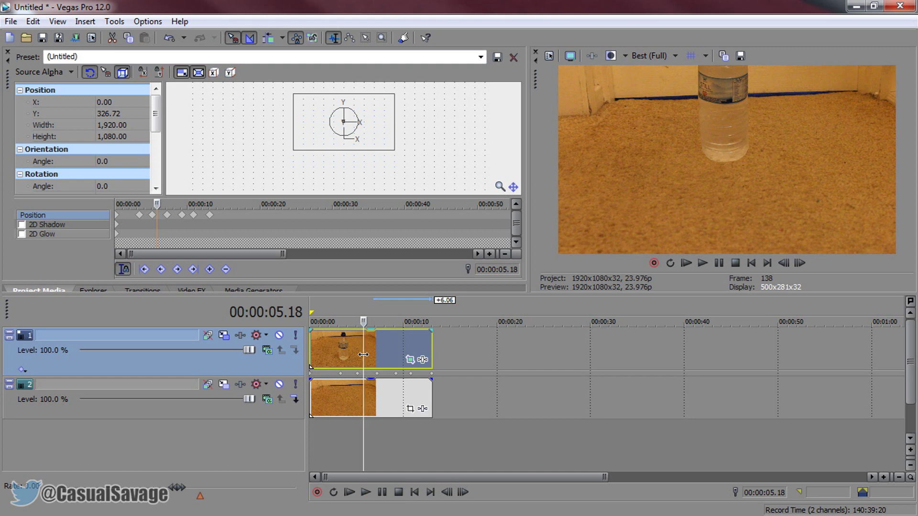